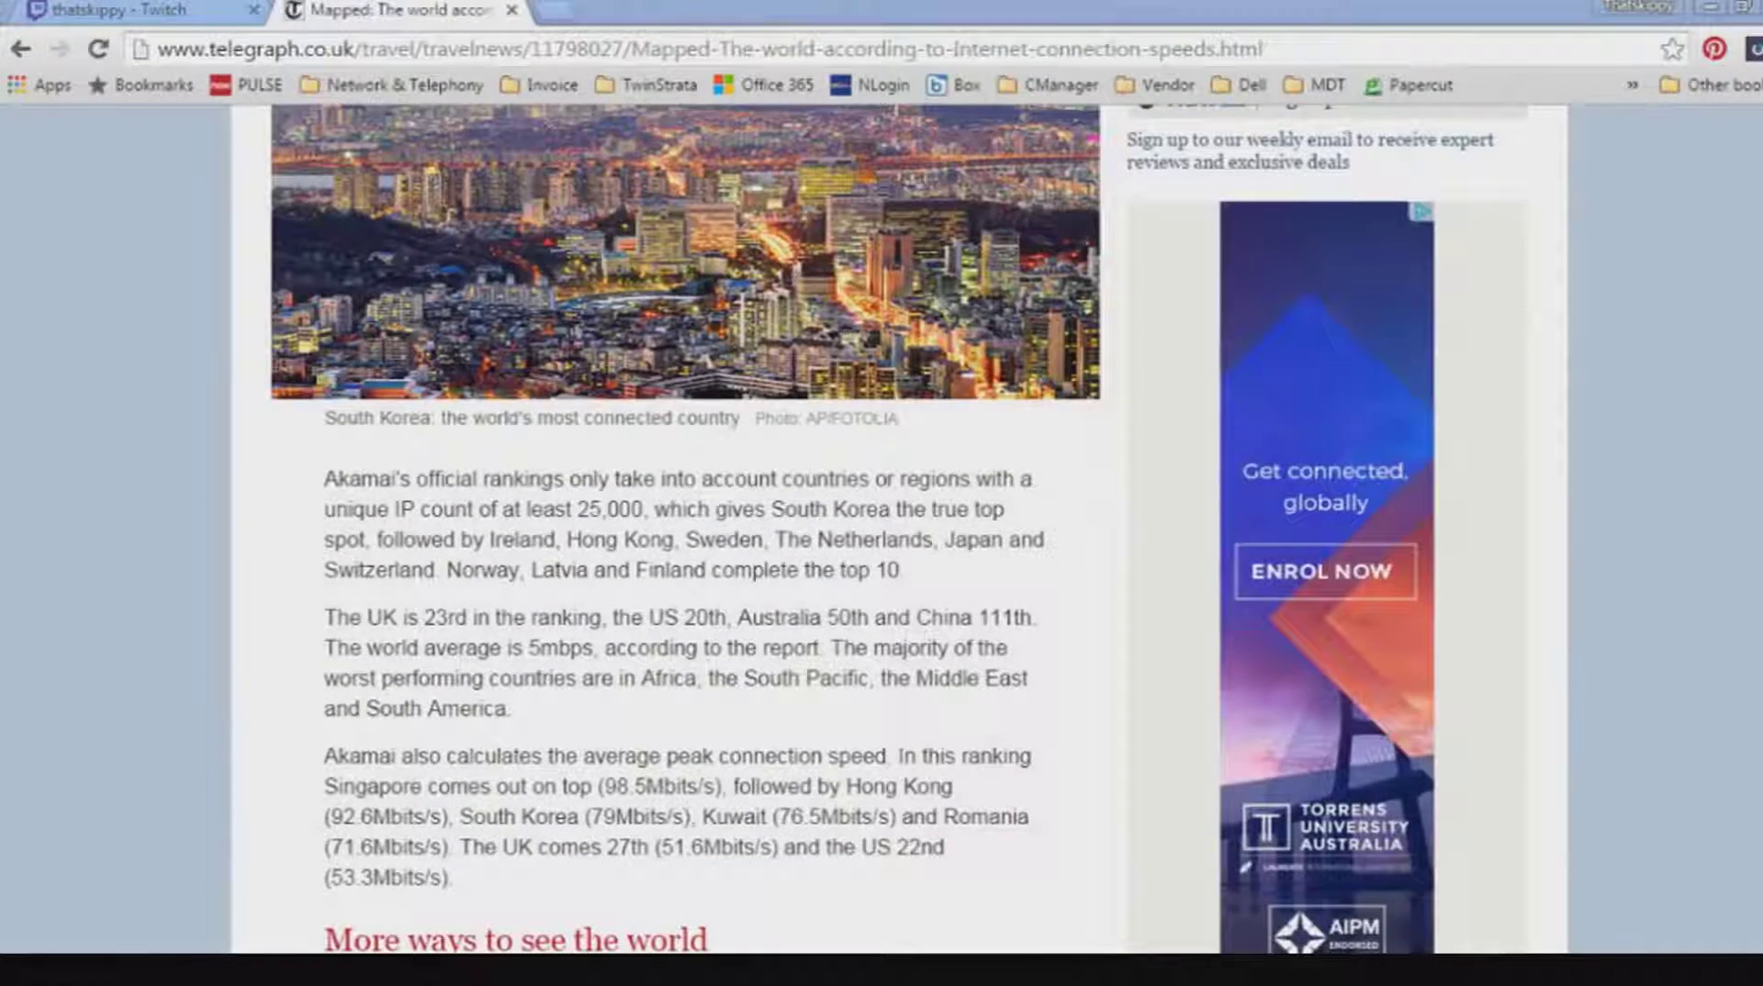
# Step: Highlight Australia's ranking on testmy.net, then switch to the New Zealand speed page
pyautogui.moveTo(738, 617); pyautogui.dragTo(876, 615)
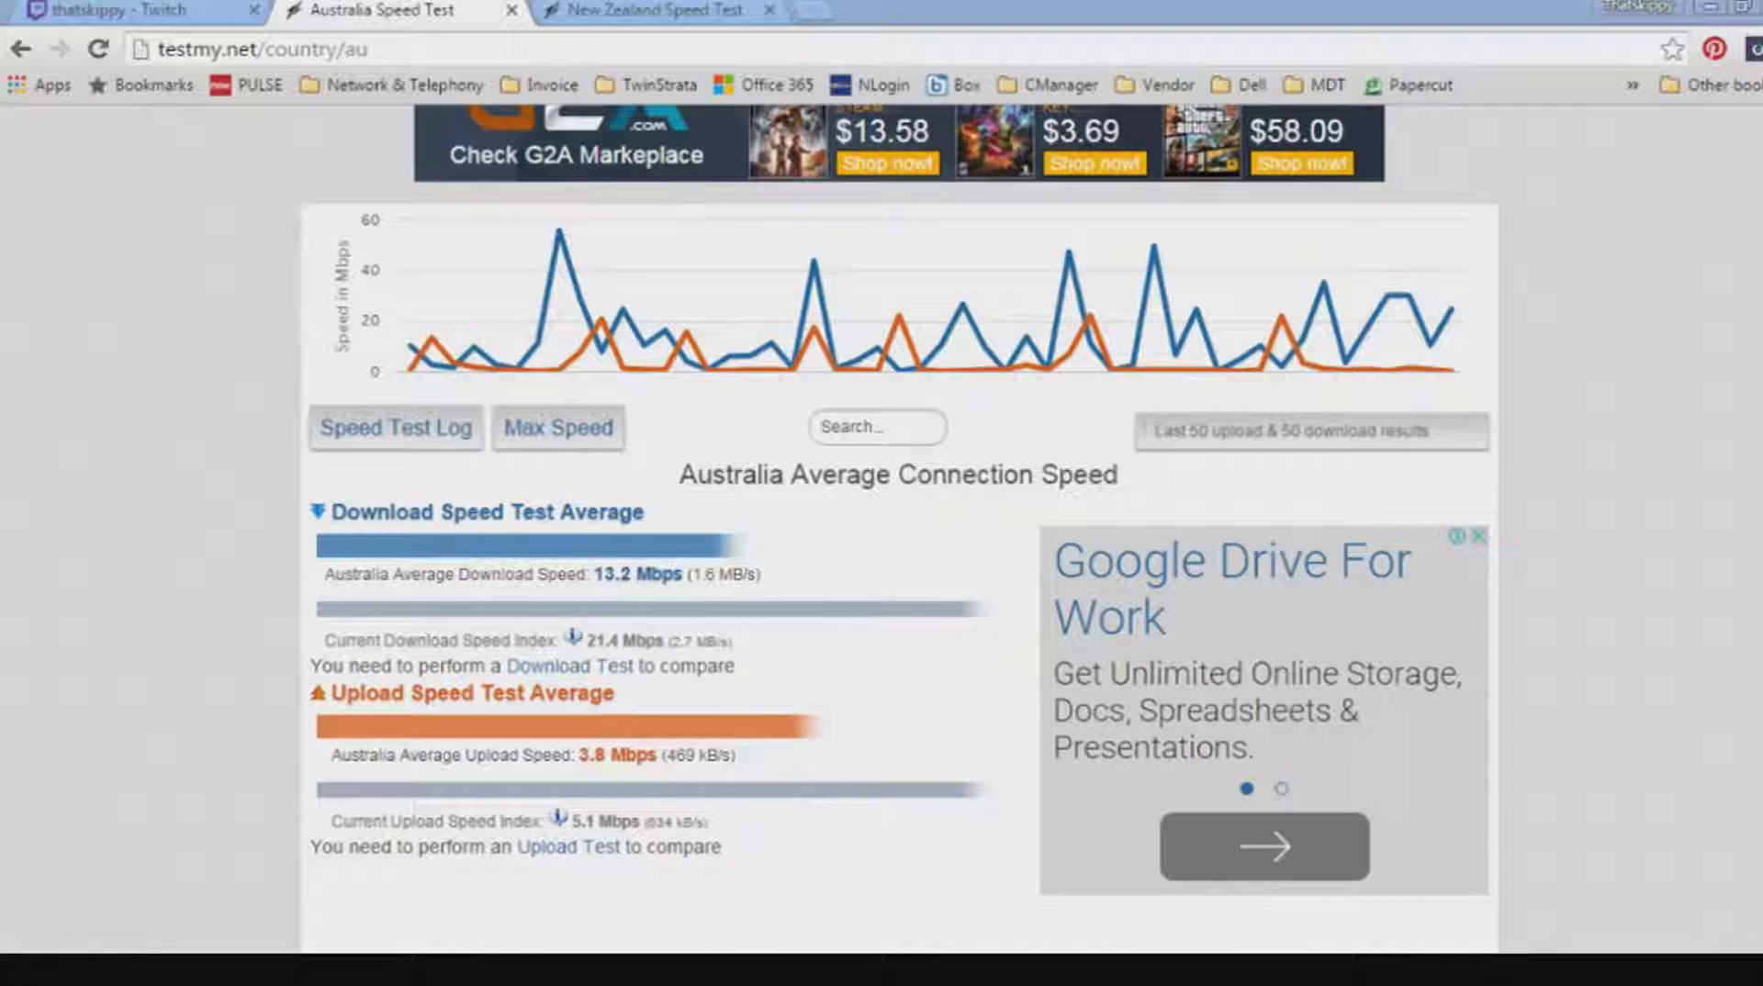
pyautogui.hotkey('ctrl', 'Tab')
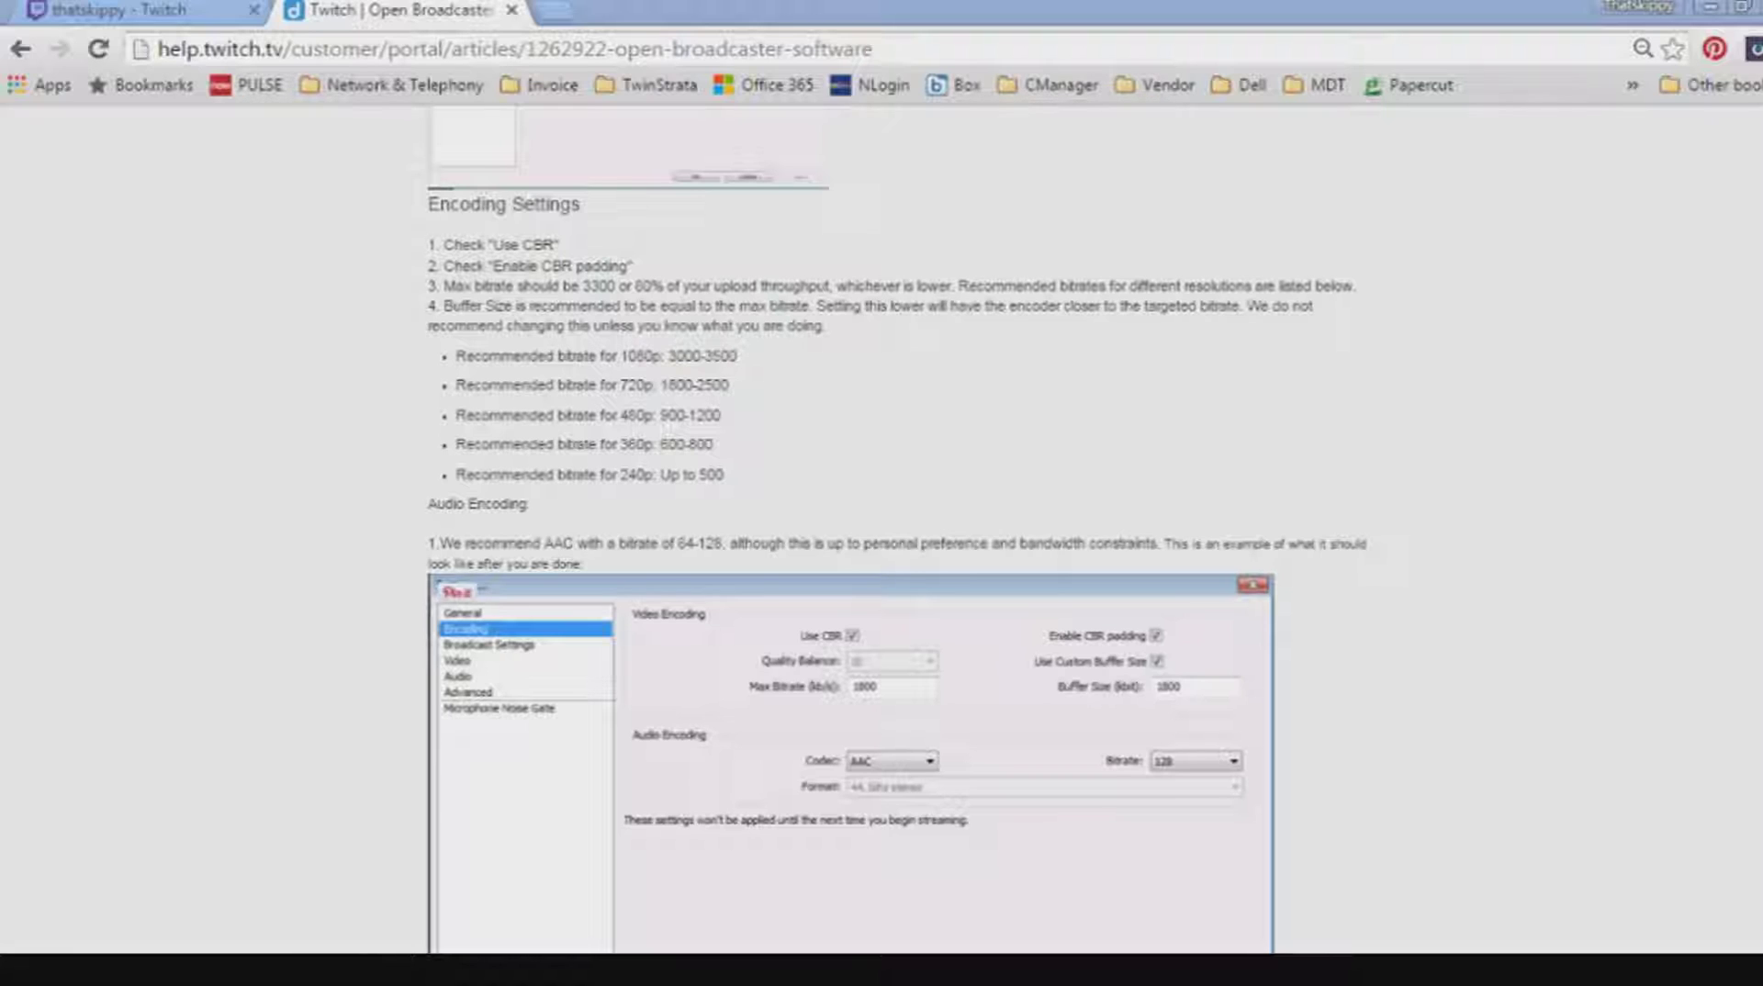
# Step: Highlight the Twitch guide's per-resolution recommended bitrates and its max bitrate and CBR guidance
pyautogui.moveTo(756, 476); pyautogui.dragTo(441, 377)
pyautogui.moveTo(518, 286); pyautogui.dragTo(654, 287)
pyautogui.click(676, 288)
pyautogui.moveTo(725, 475); pyautogui.dragTo(442, 375)
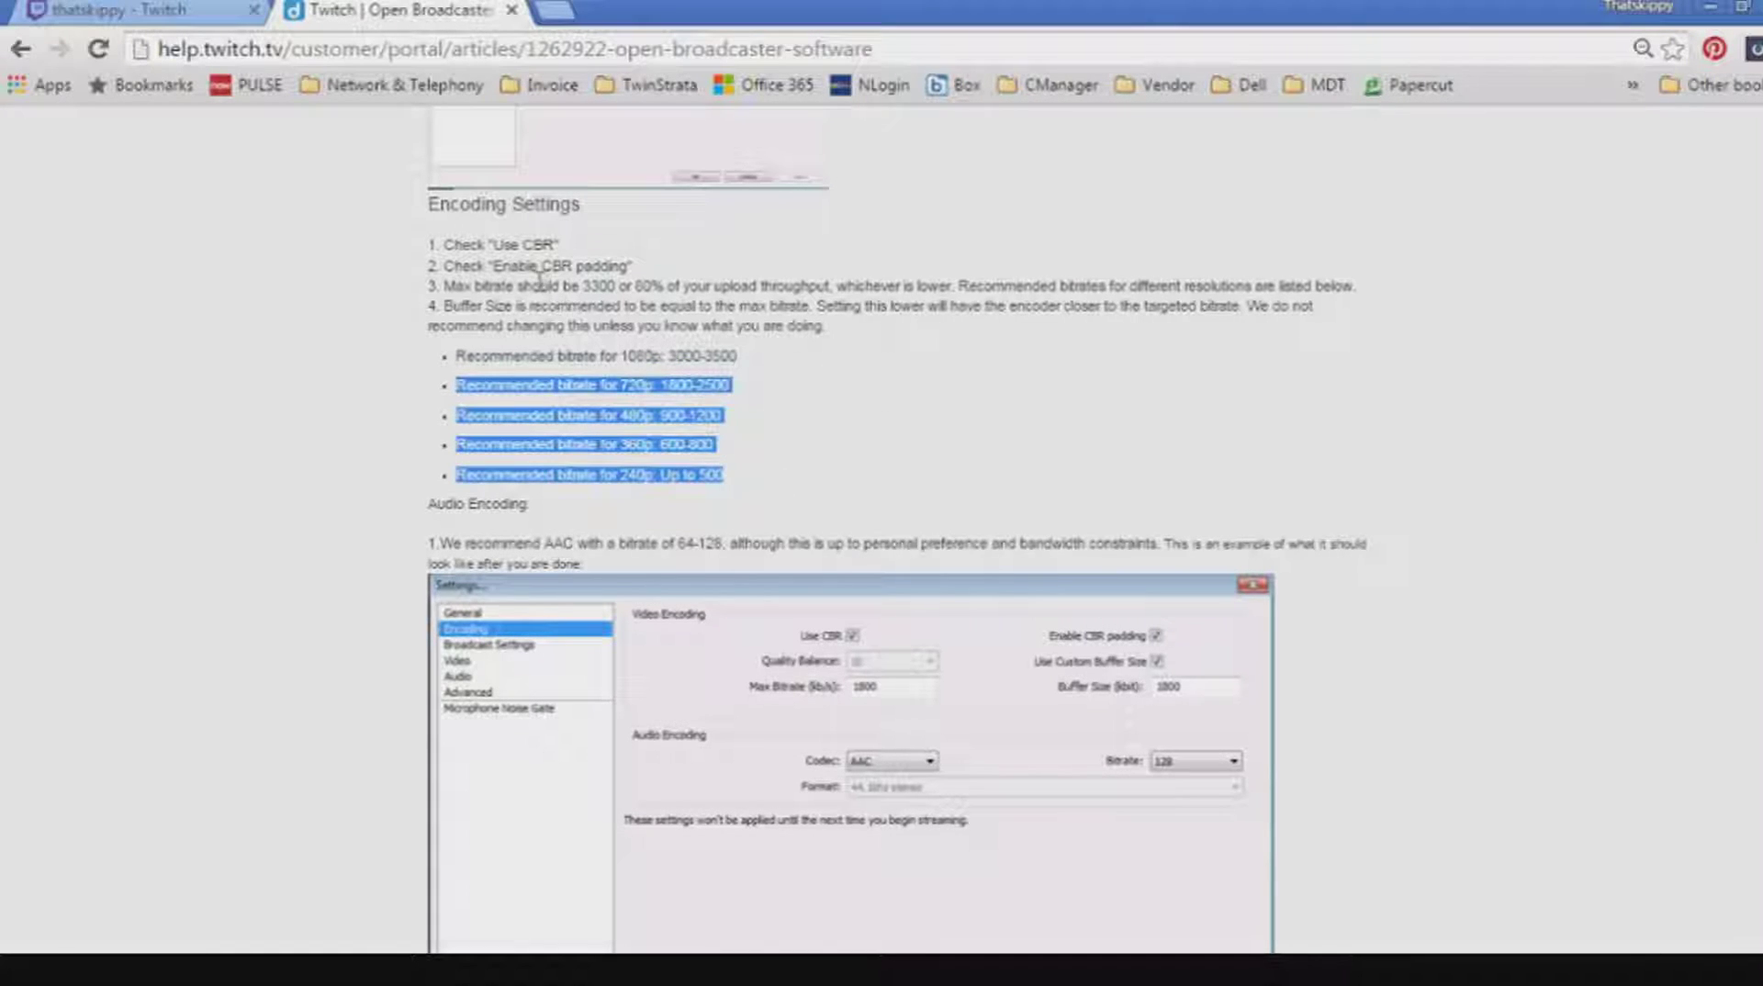
pyautogui.moveTo(540, 276); pyautogui.dragTo(649, 285)
pyautogui.click(677, 290)
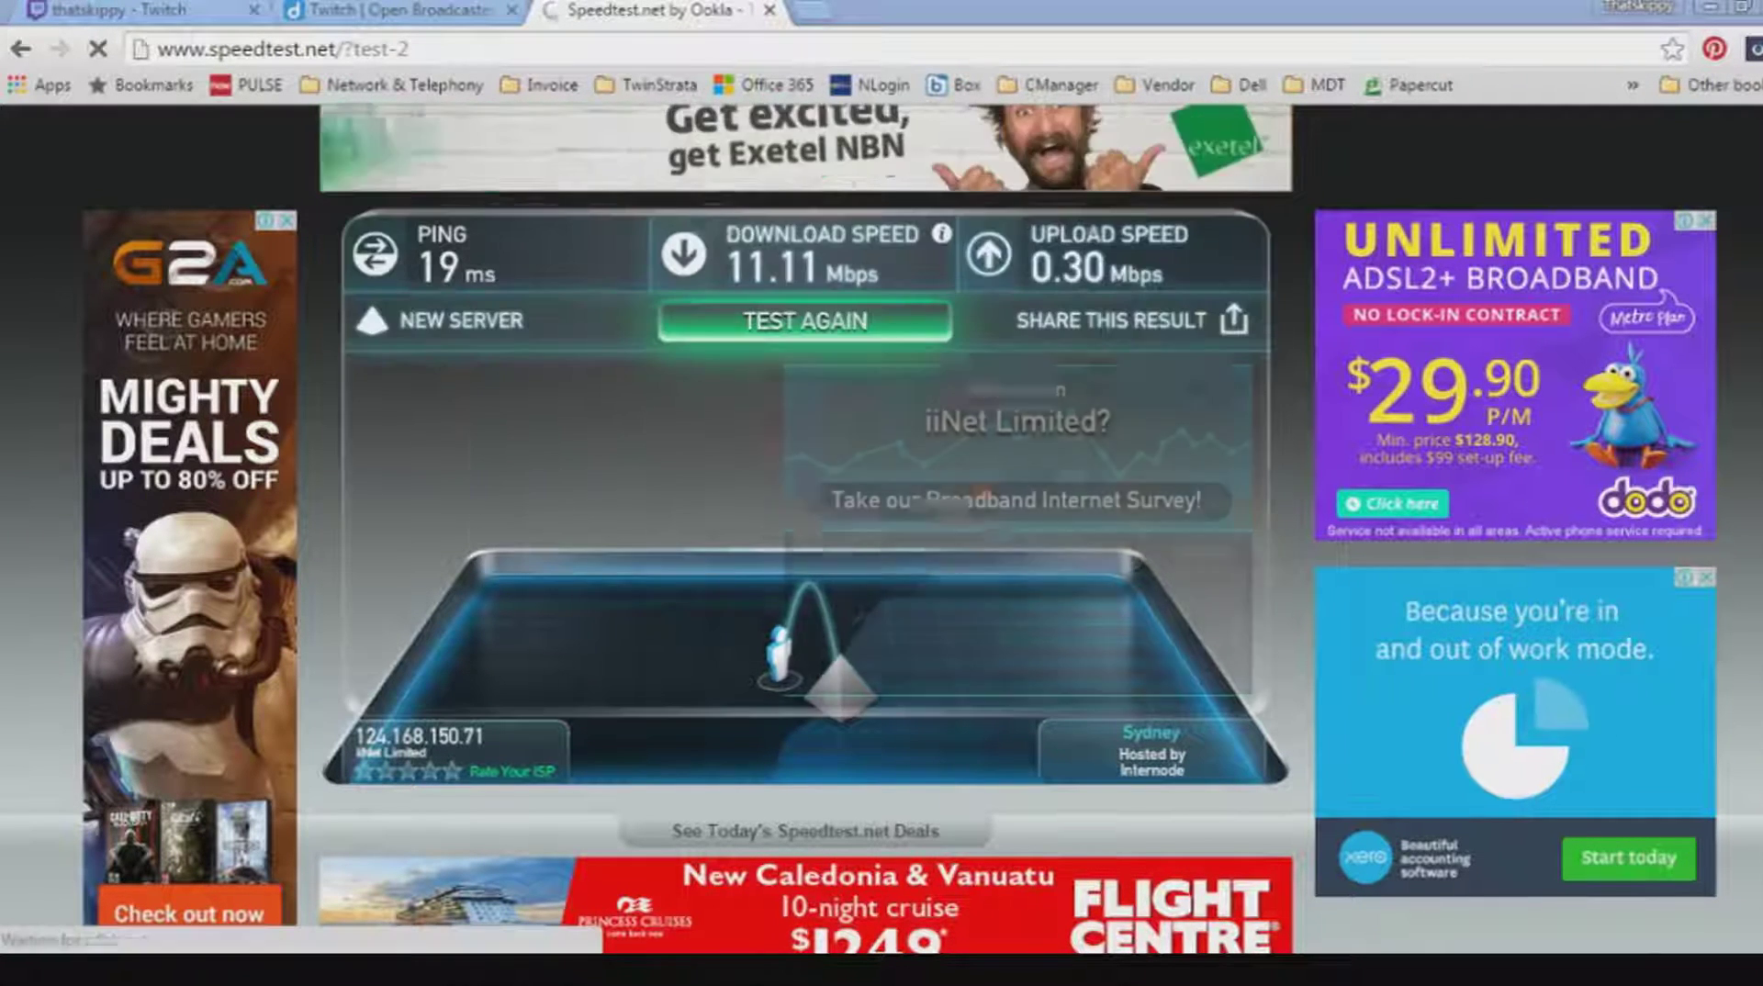
# Step: Run a new Speedtest.net test after the 0.30 Mbps upload result
pyautogui.click(805, 321)
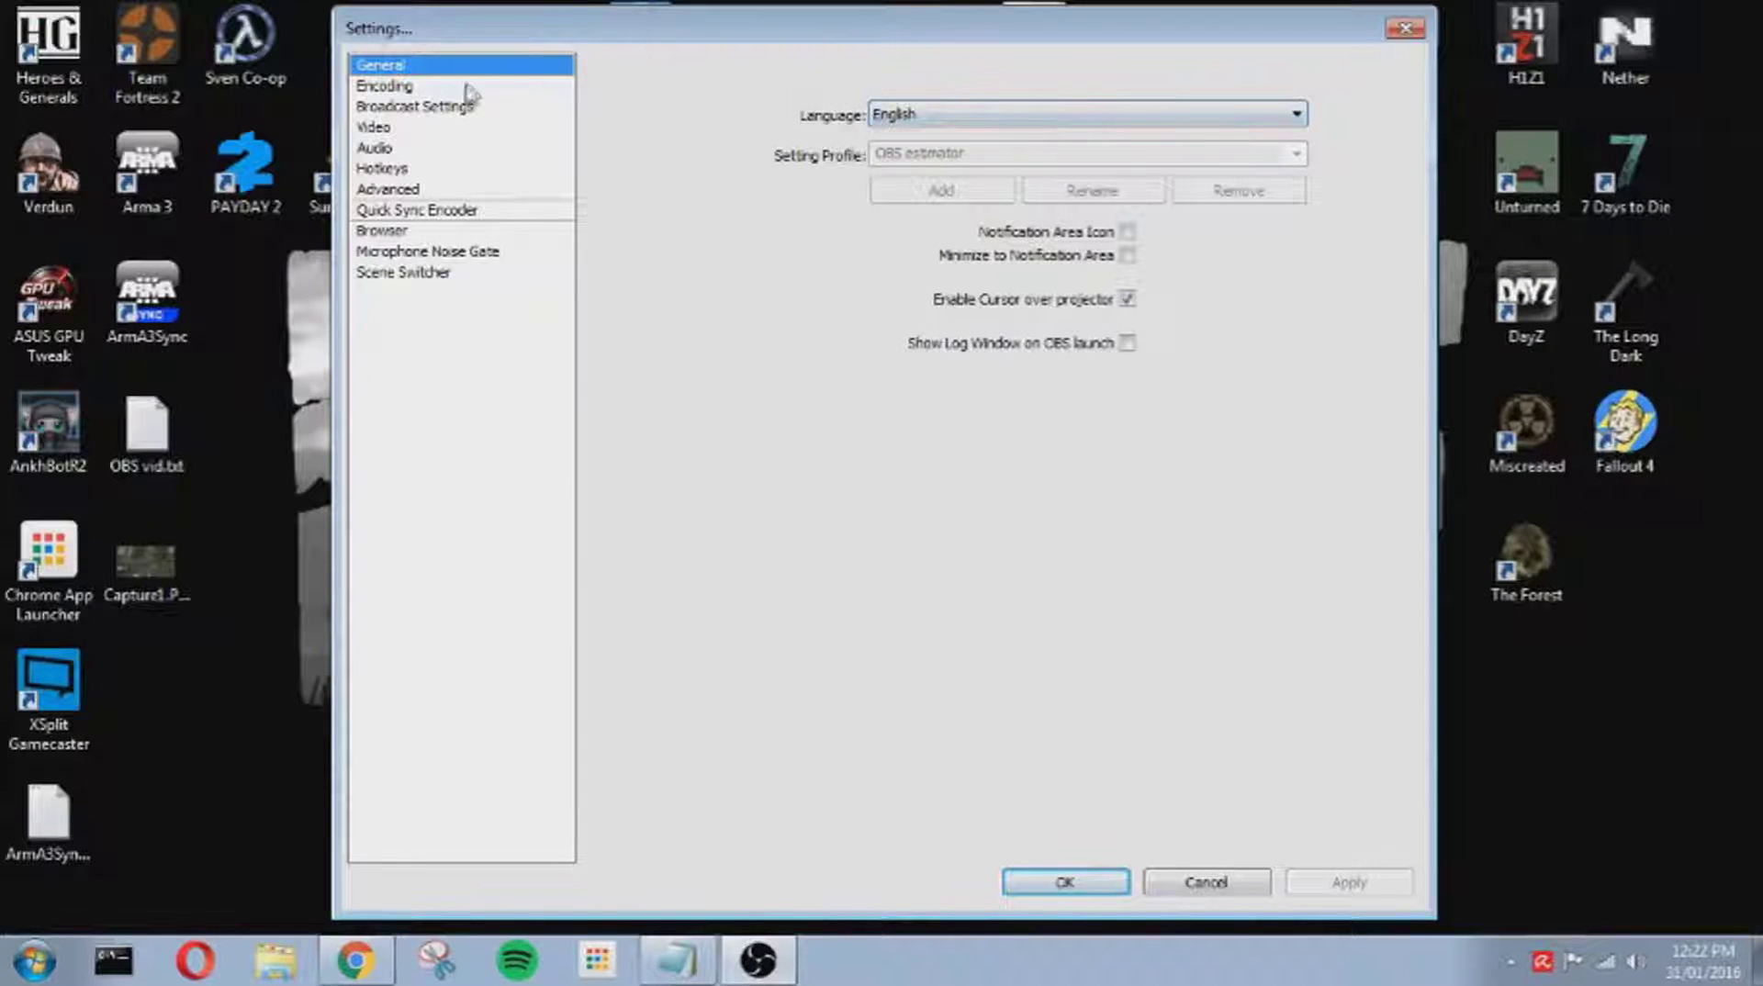
# Step: Show OBS Encoding settings and highlight the 553 kb/s Max Bitrate value
pyautogui.click(405, 89)
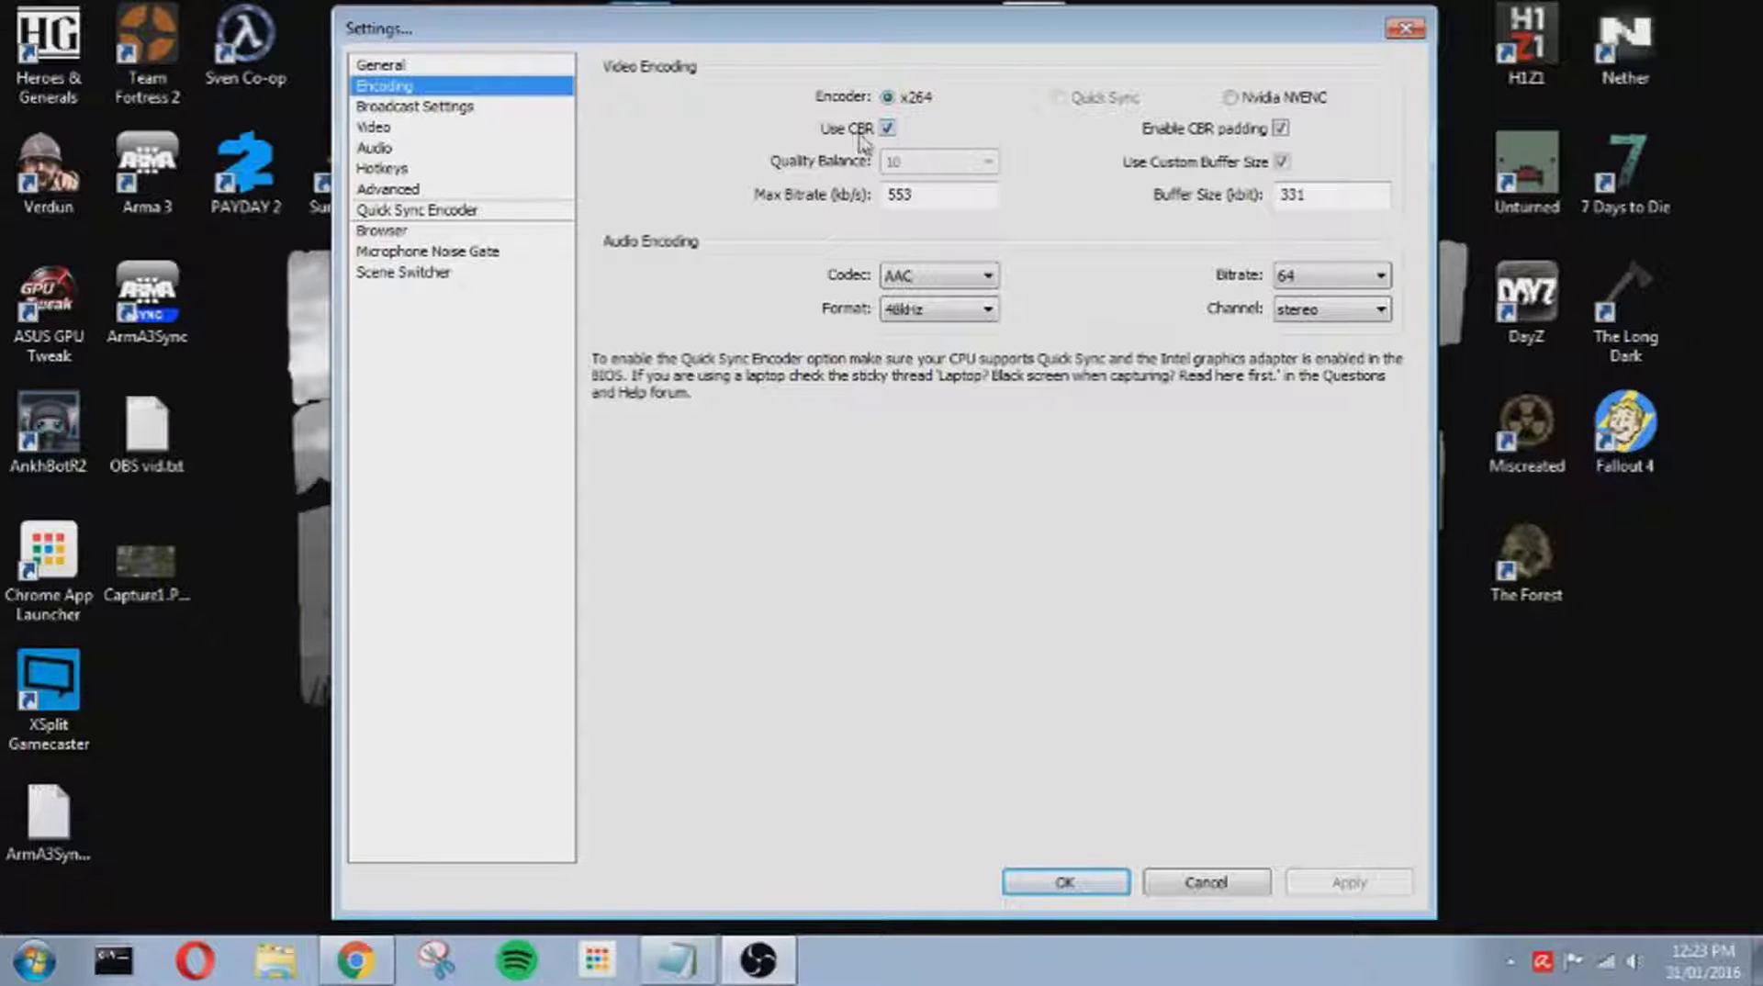
pyautogui.click(939, 193)
pyautogui.moveTo(953, 195); pyautogui.dragTo(854, 196)
pyautogui.click(953, 195)
pyautogui.click(930, 195)
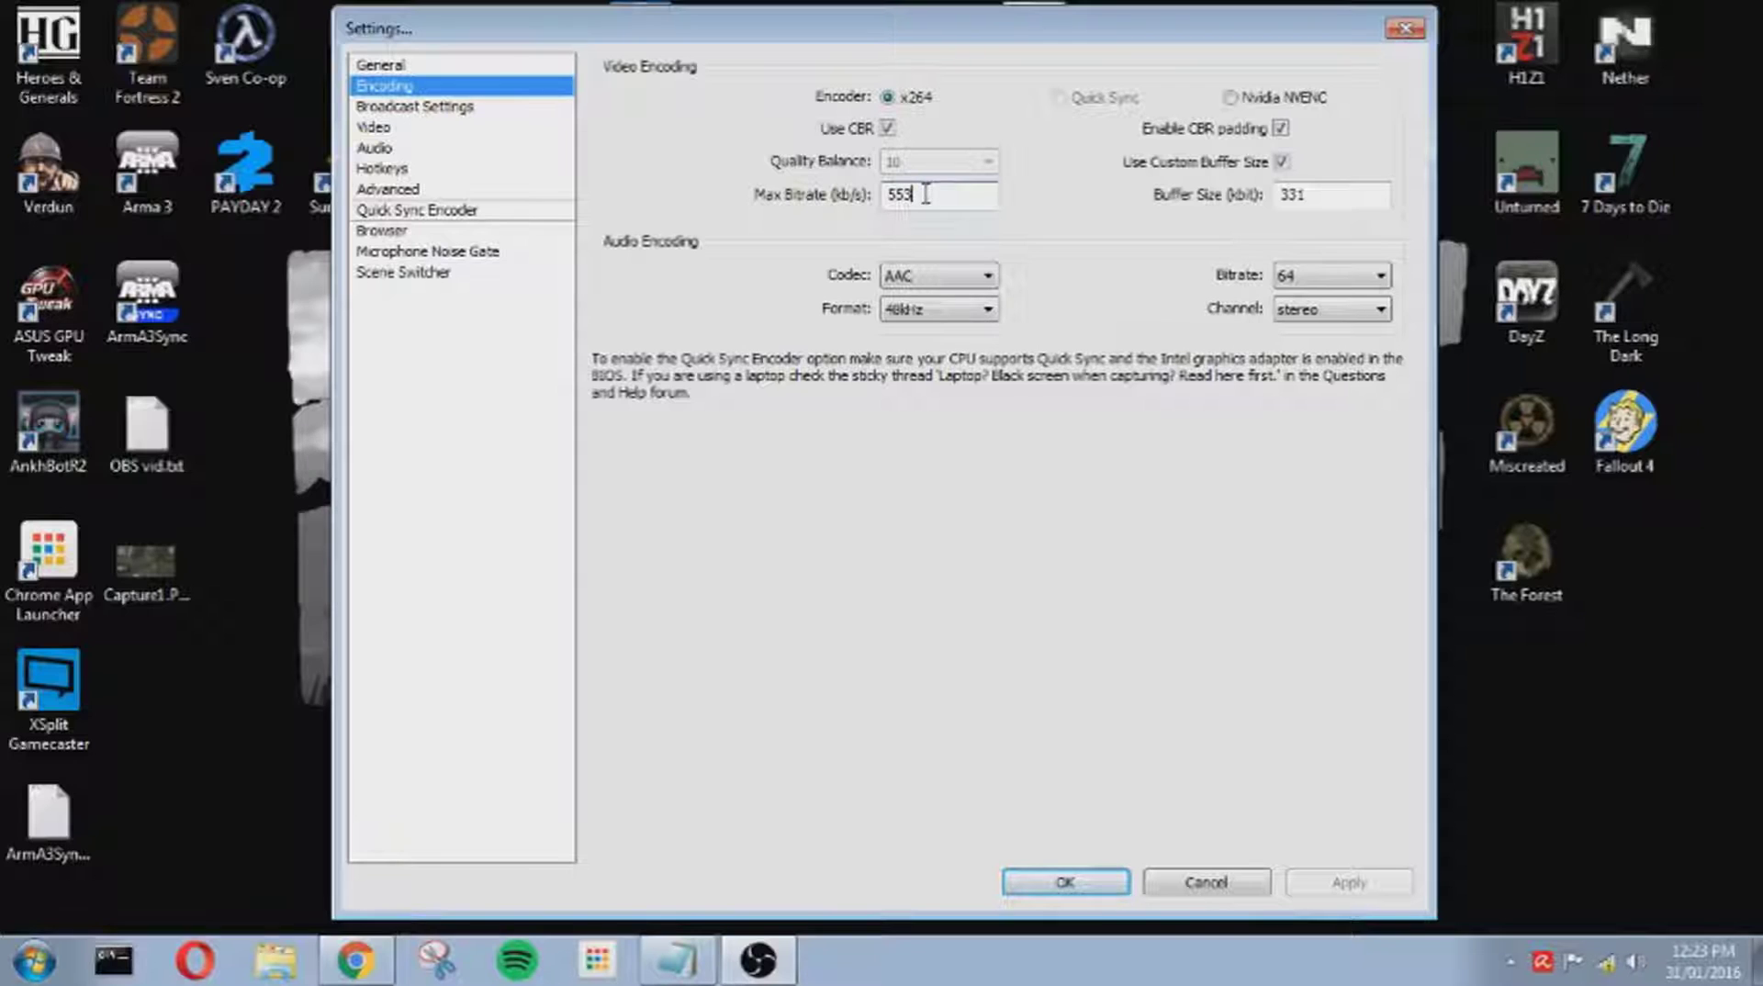
pyautogui.moveTo(930, 193); pyautogui.dragTo(846, 193)
pyautogui.click(924, 192)
pyautogui.moveTo(918, 194); pyautogui.dragTo(854, 194)
pyautogui.click(993, 203)
pyautogui.moveTo(1336, 193); pyautogui.dragTo(1217, 175)
pyautogui.click(1310, 201)
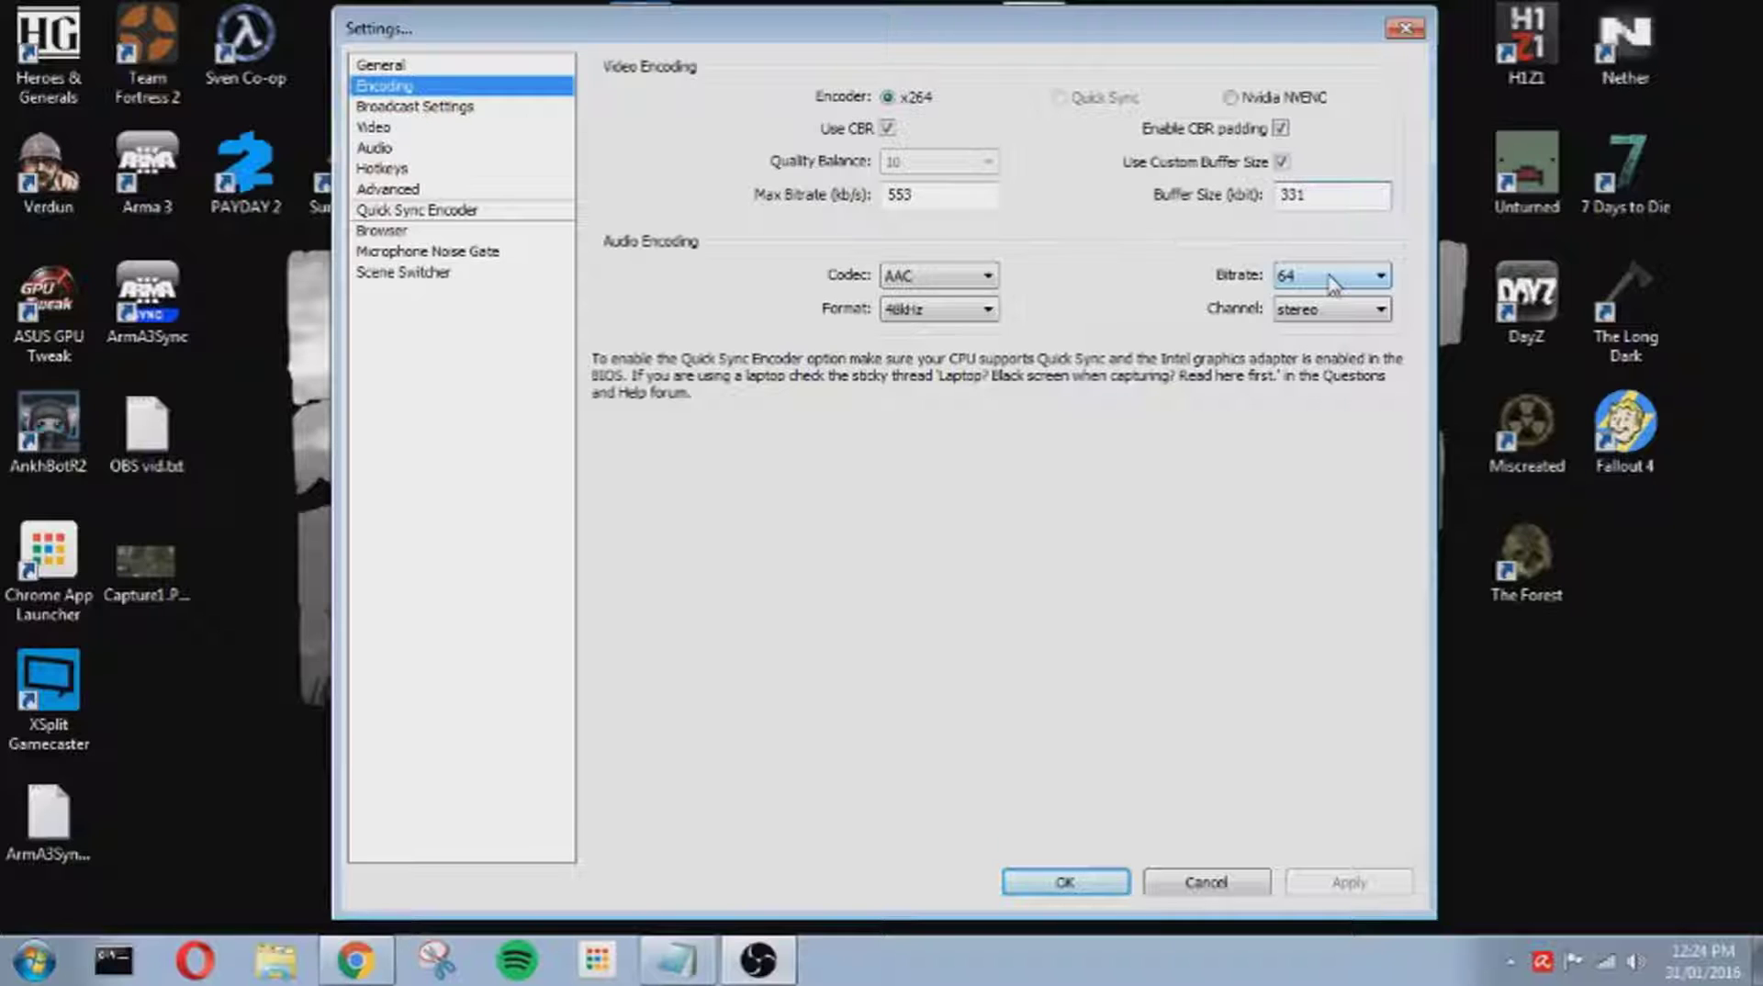
# Step: Try a 128 audio bitrate, then set it back to 64
pyautogui.click(1331, 280)
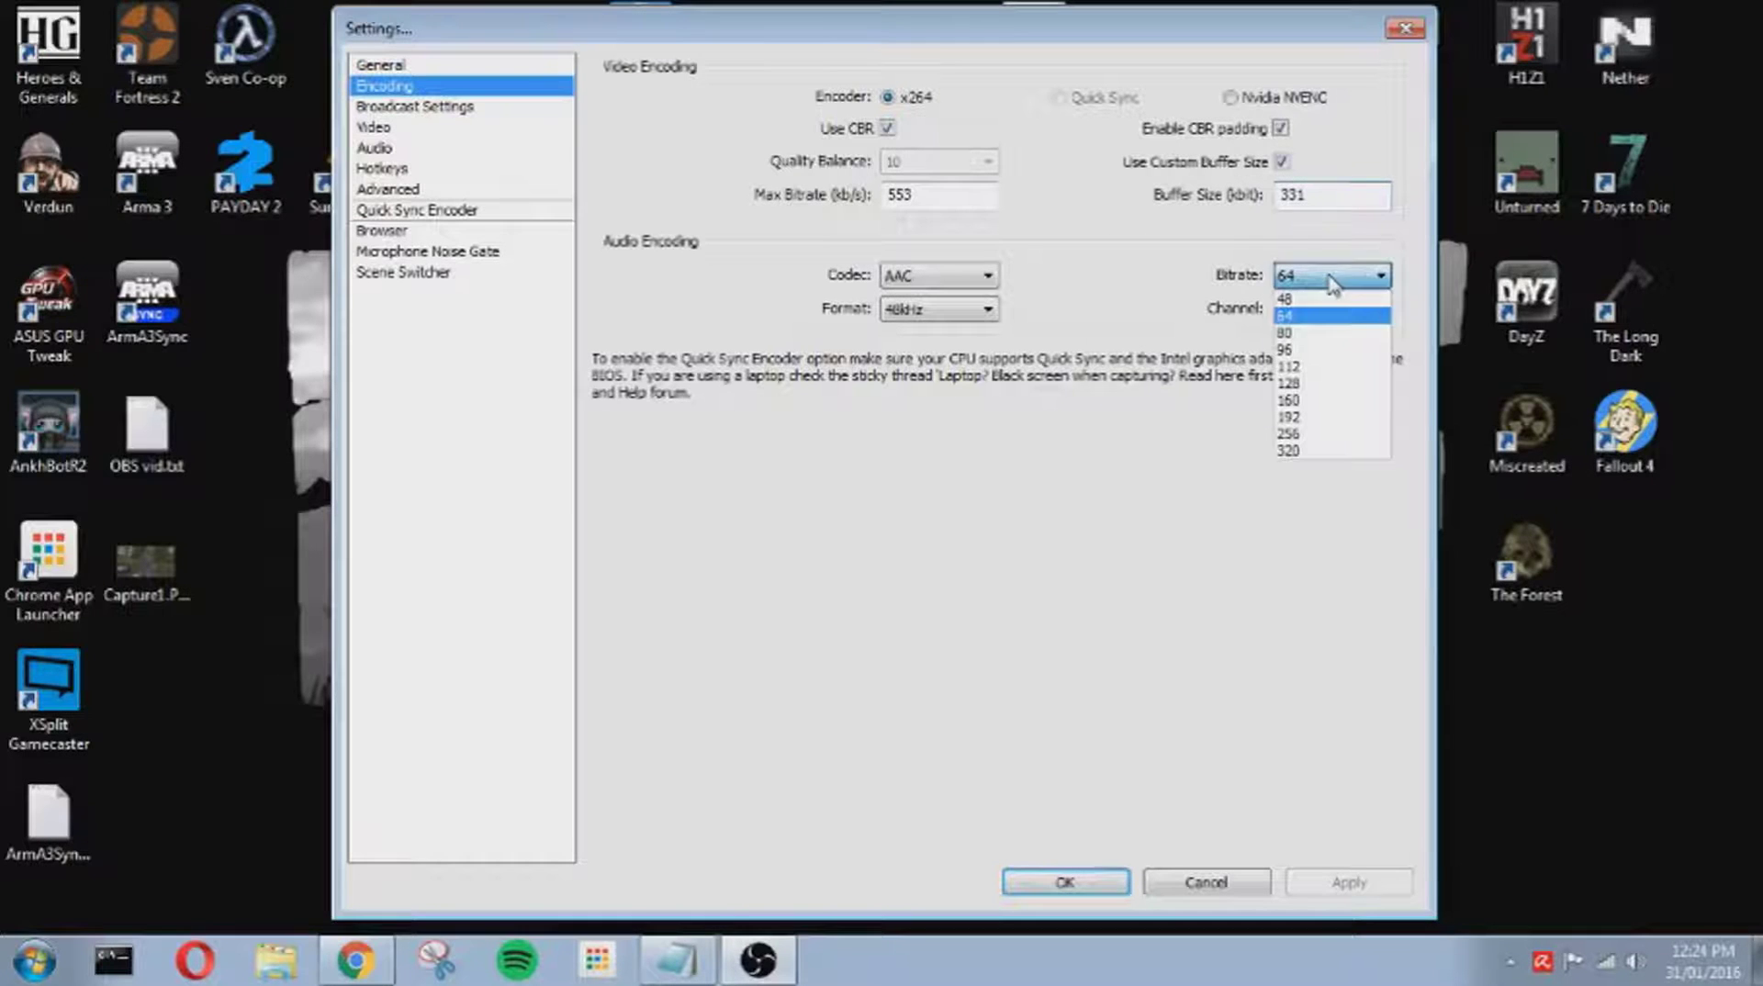
pyautogui.click(1320, 384)
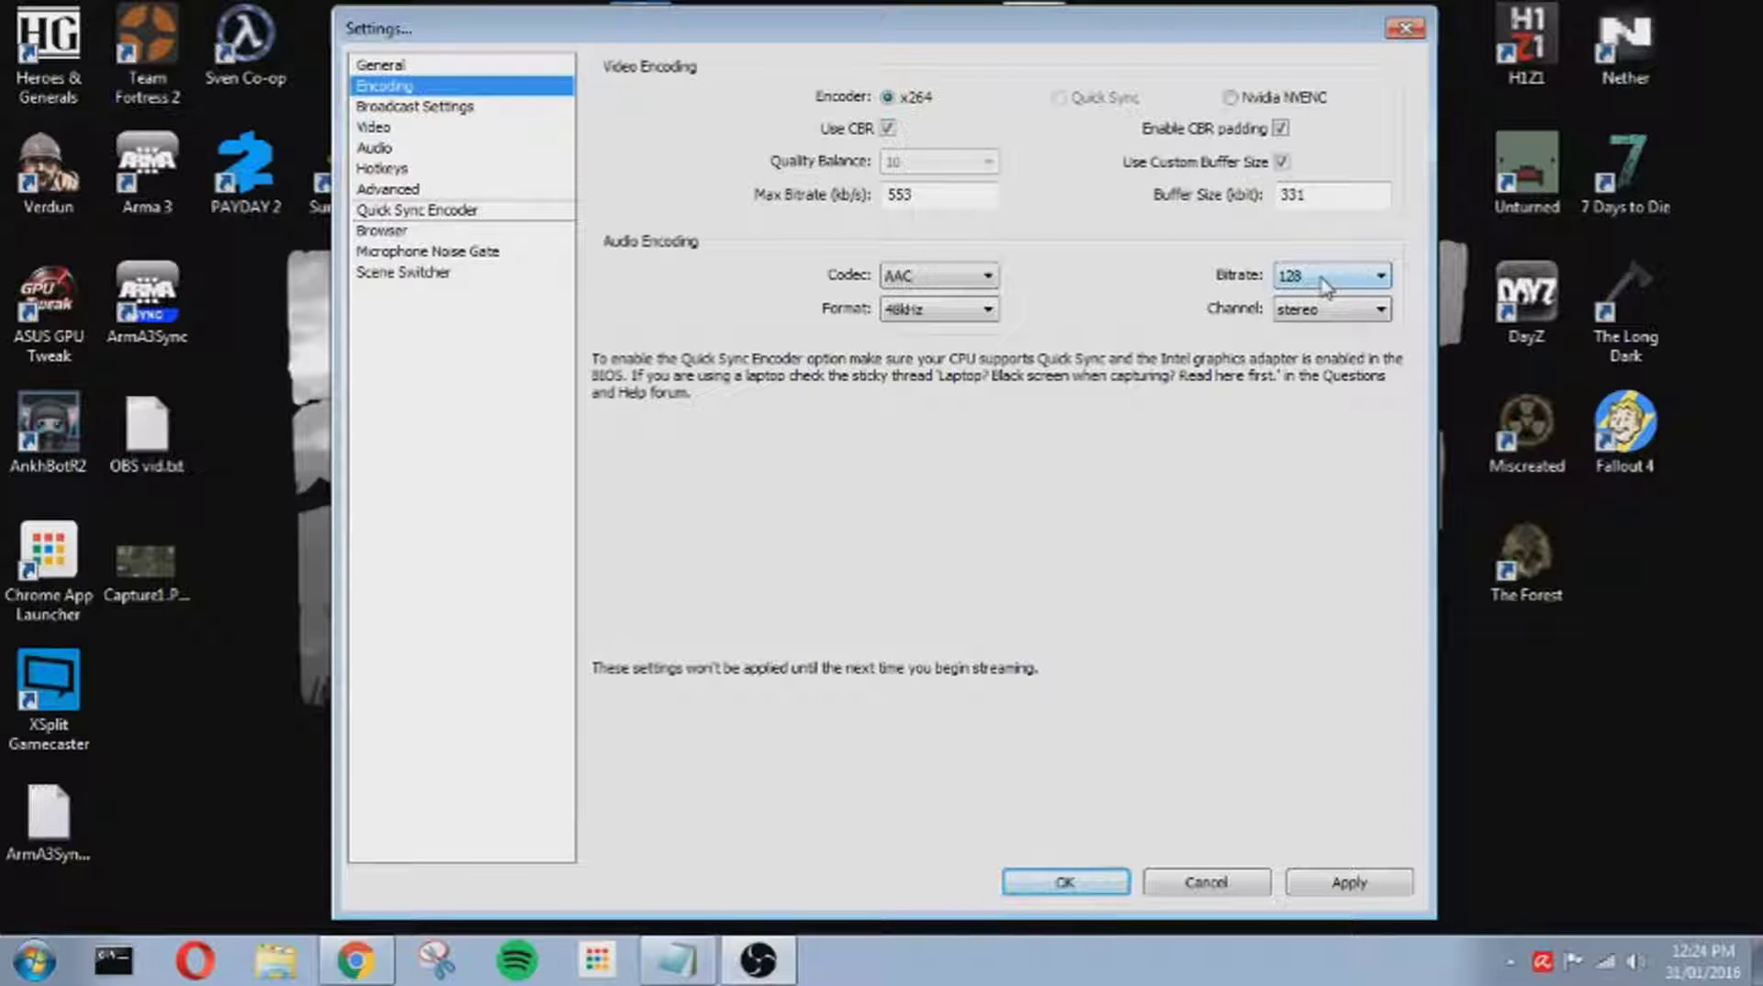
pyautogui.click(1322, 281)
pyautogui.click(1308, 311)
pyautogui.click(1330, 280)
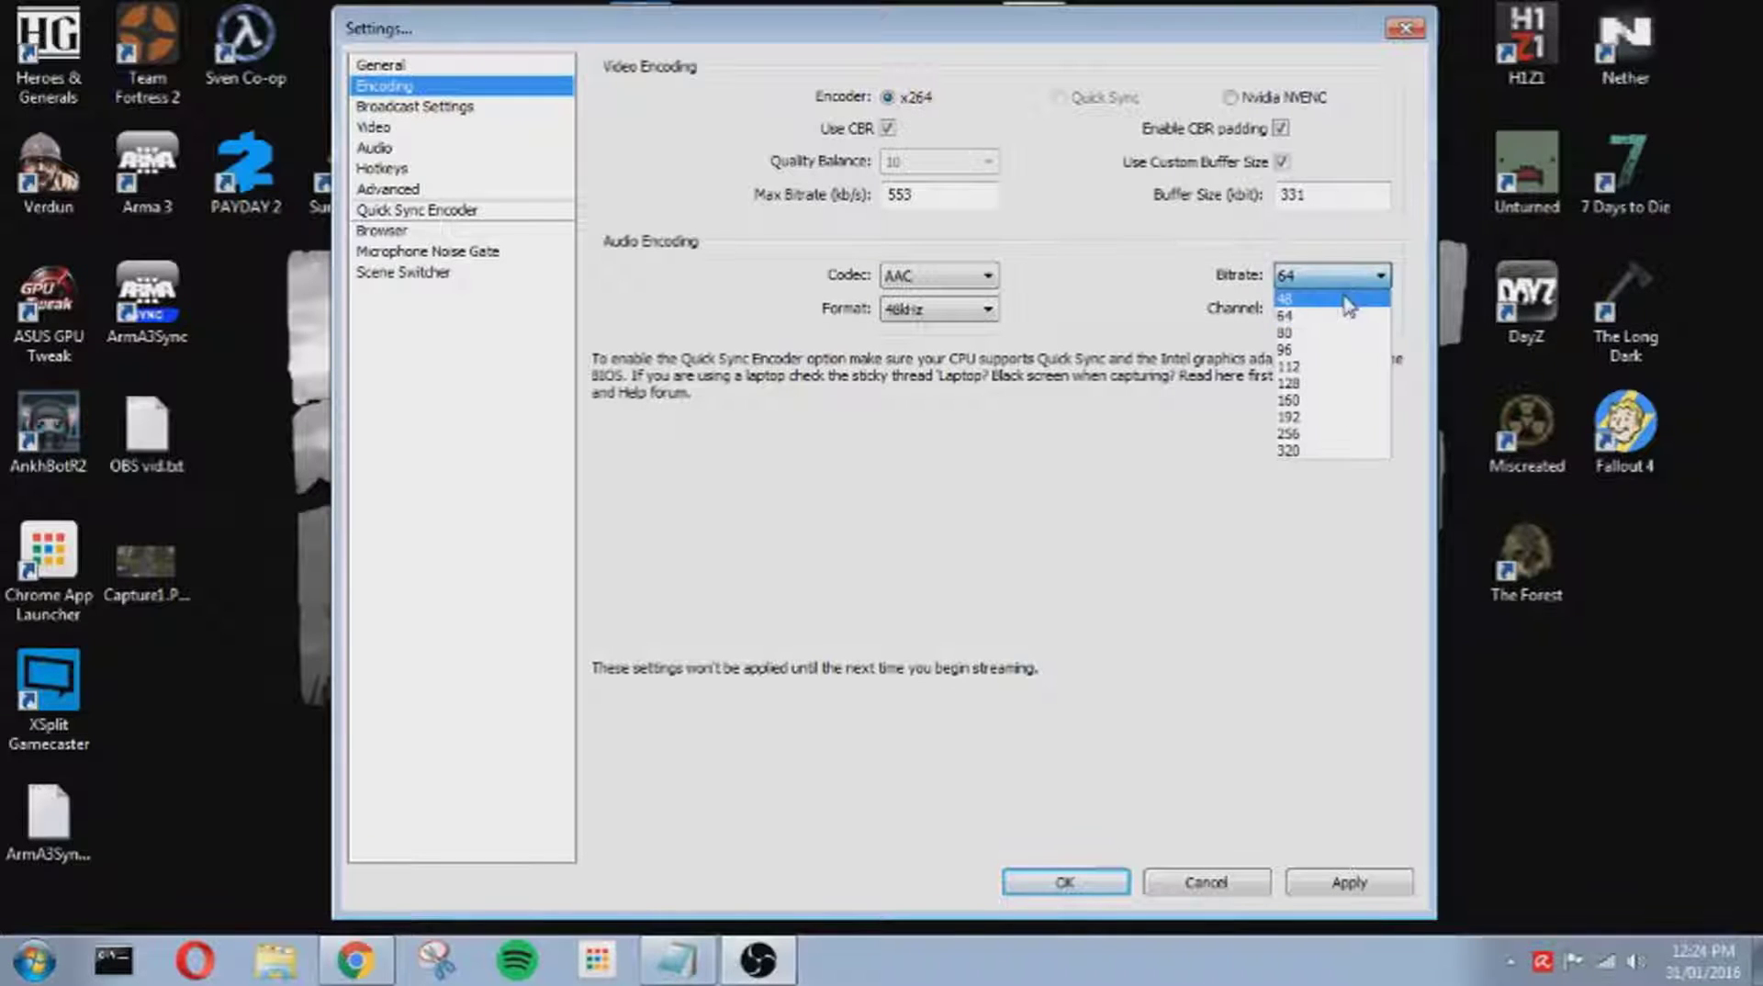
pyautogui.click(1302, 321)
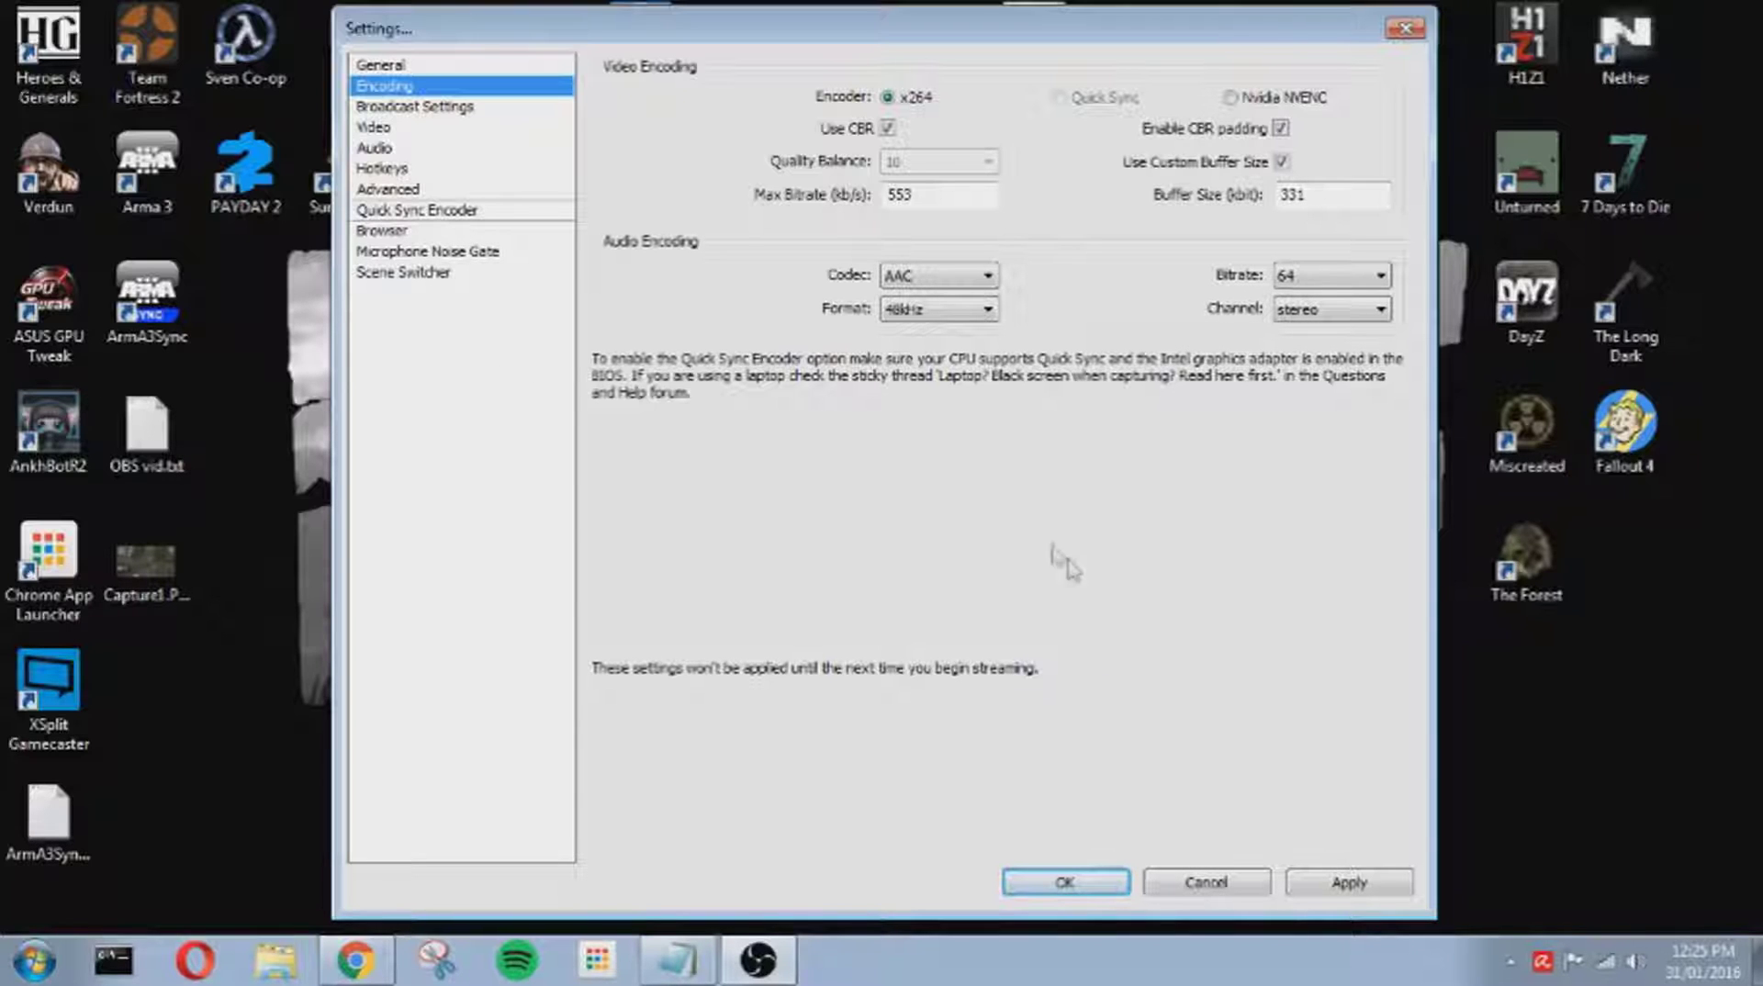
pyautogui.doubleClick(949, 195)
pyautogui.click(949, 194)
pyautogui.doubleClick(933, 195)
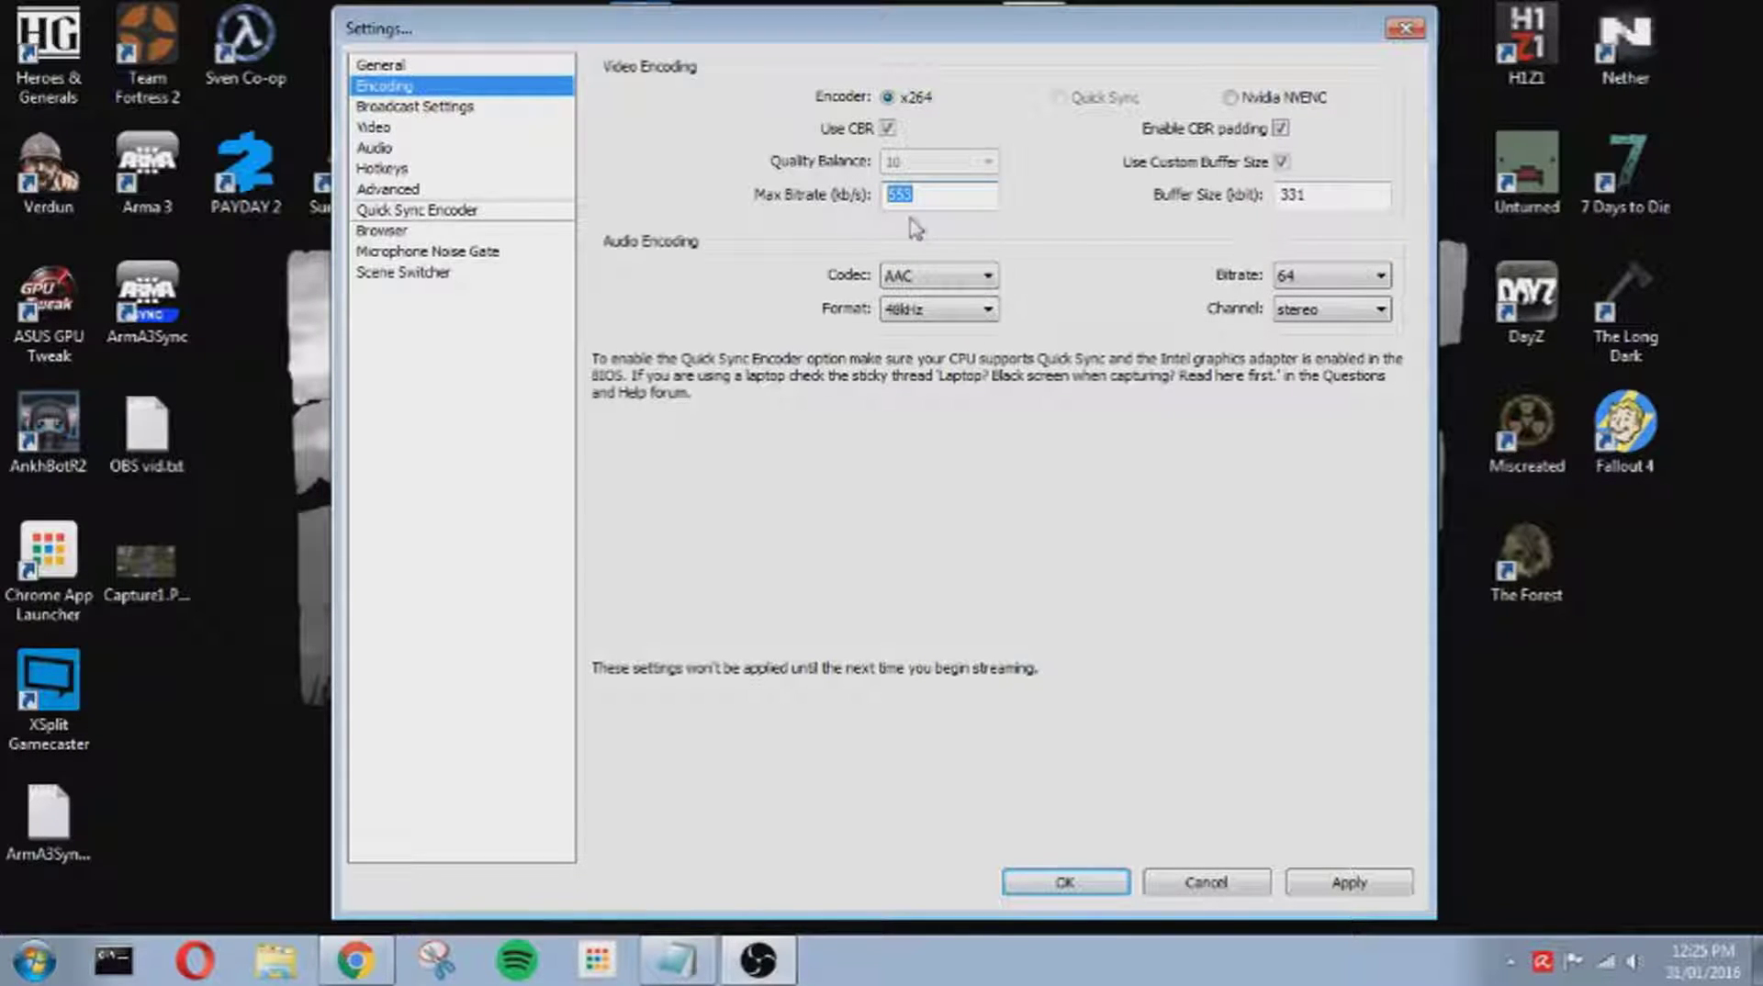
pyautogui.click(930, 195)
pyautogui.doubleClick(898, 194)
pyautogui.press('End')
pyautogui.click(386, 106)
# Step: Decline applying the encoding changes and select the Australia: Sydney streaming server
pyautogui.click(955, 562)
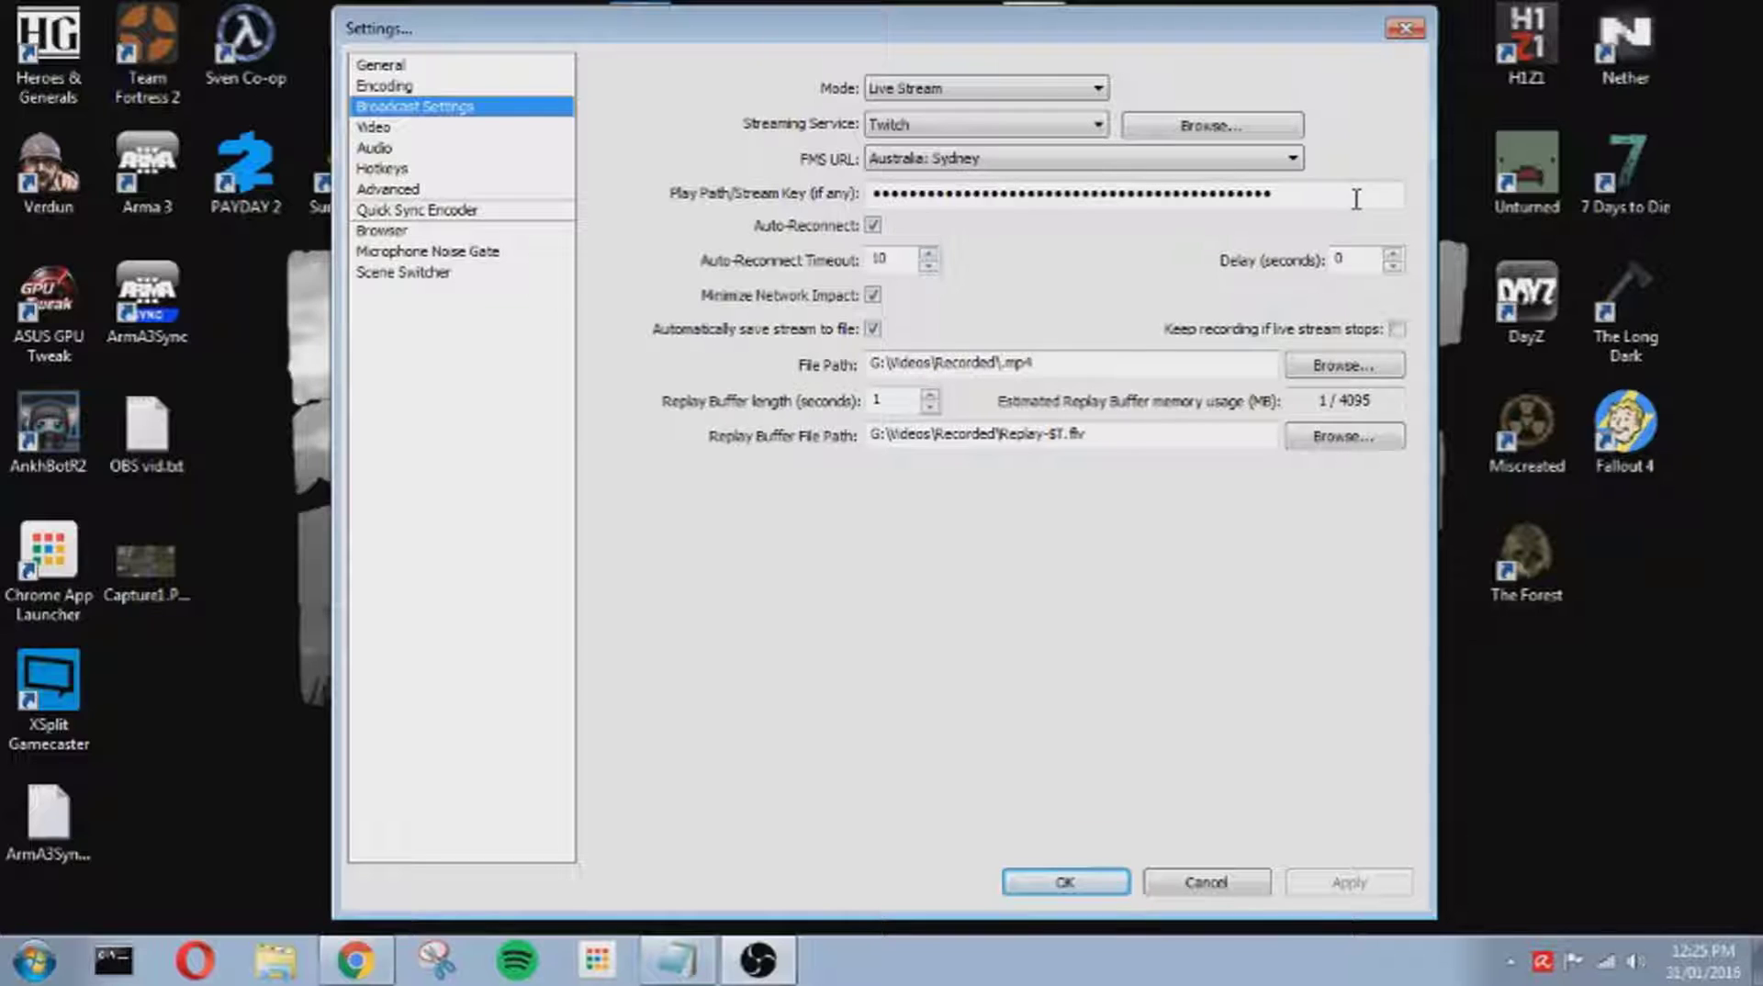
pyautogui.click(980, 175)
pyautogui.click(967, 339)
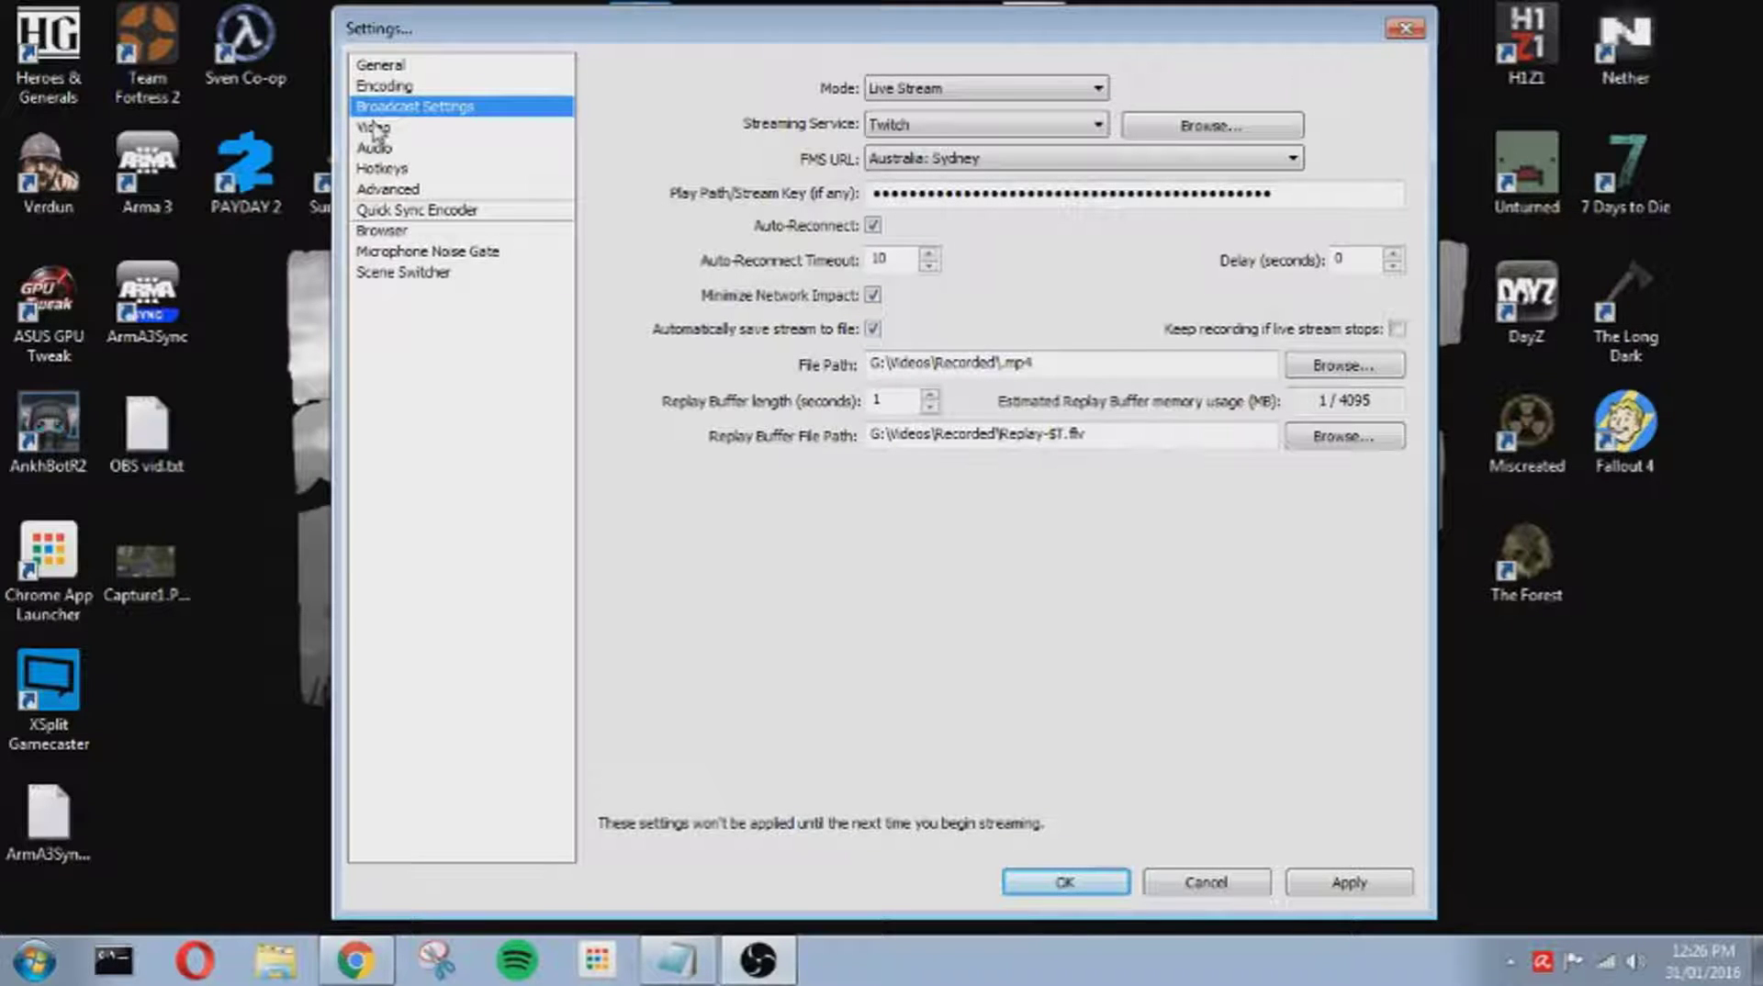
pyautogui.click(374, 128)
# Step: Dismiss the apply prompt and review downscale options, keeping 1.50 (910x512)
pyautogui.click(870, 560)
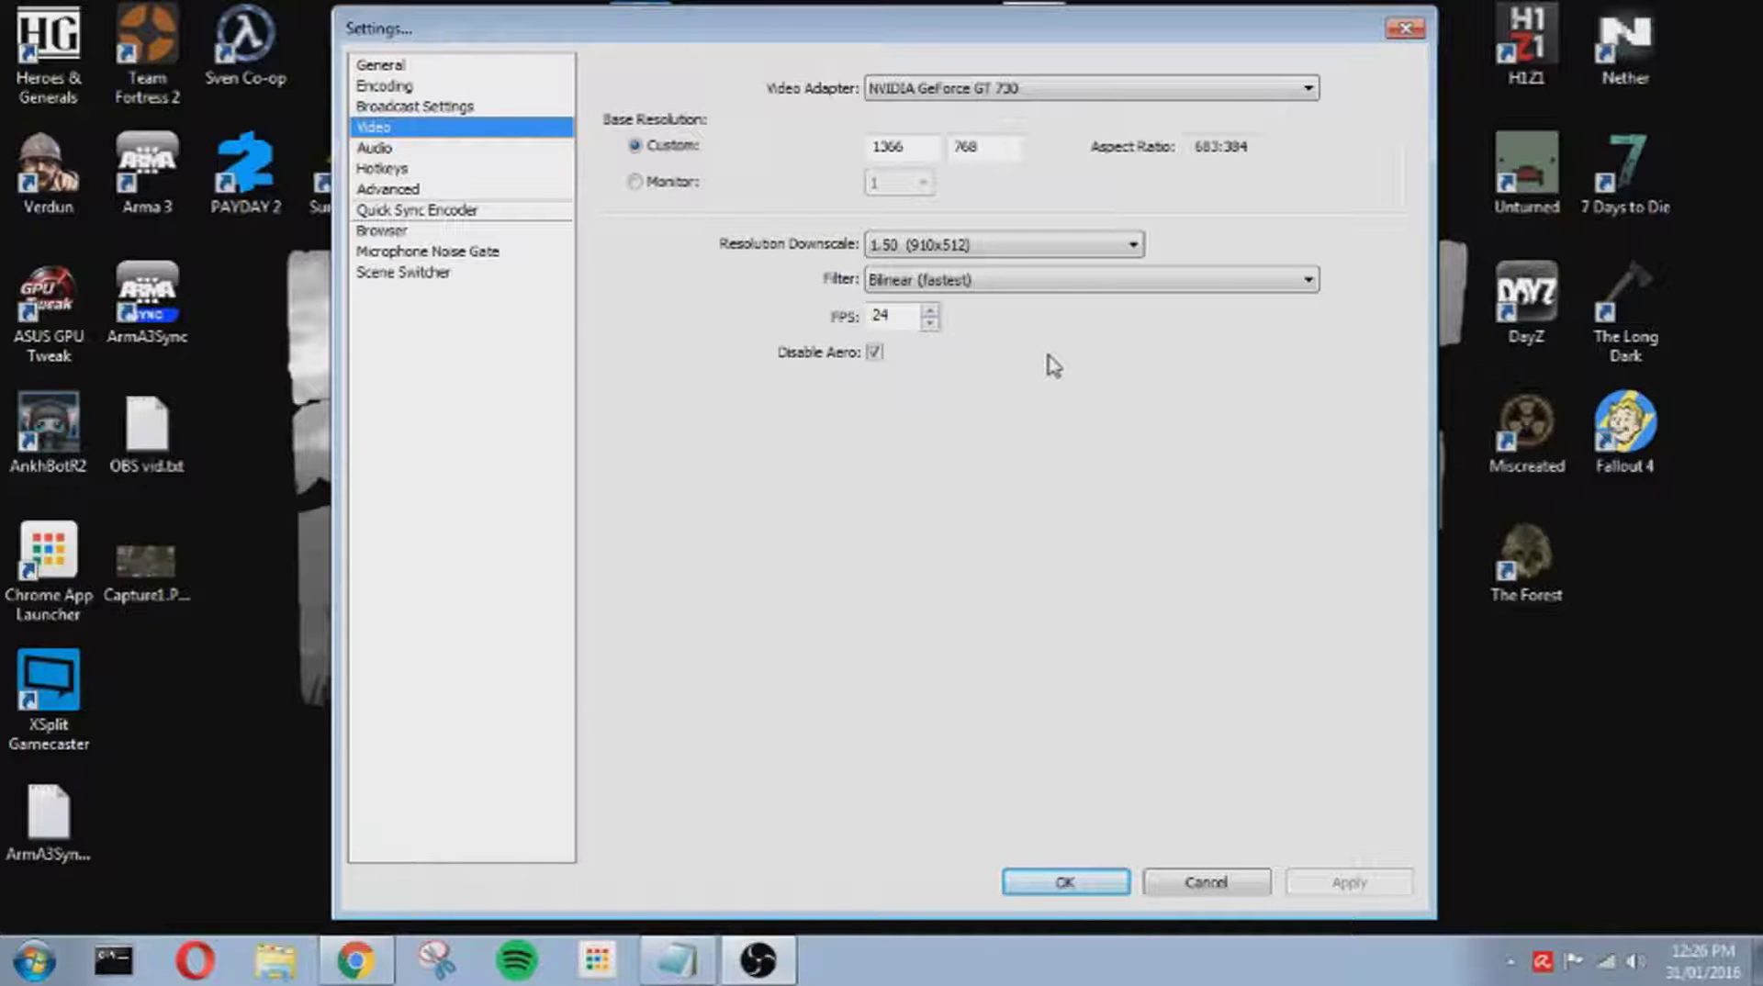
pyautogui.click(1067, 249)
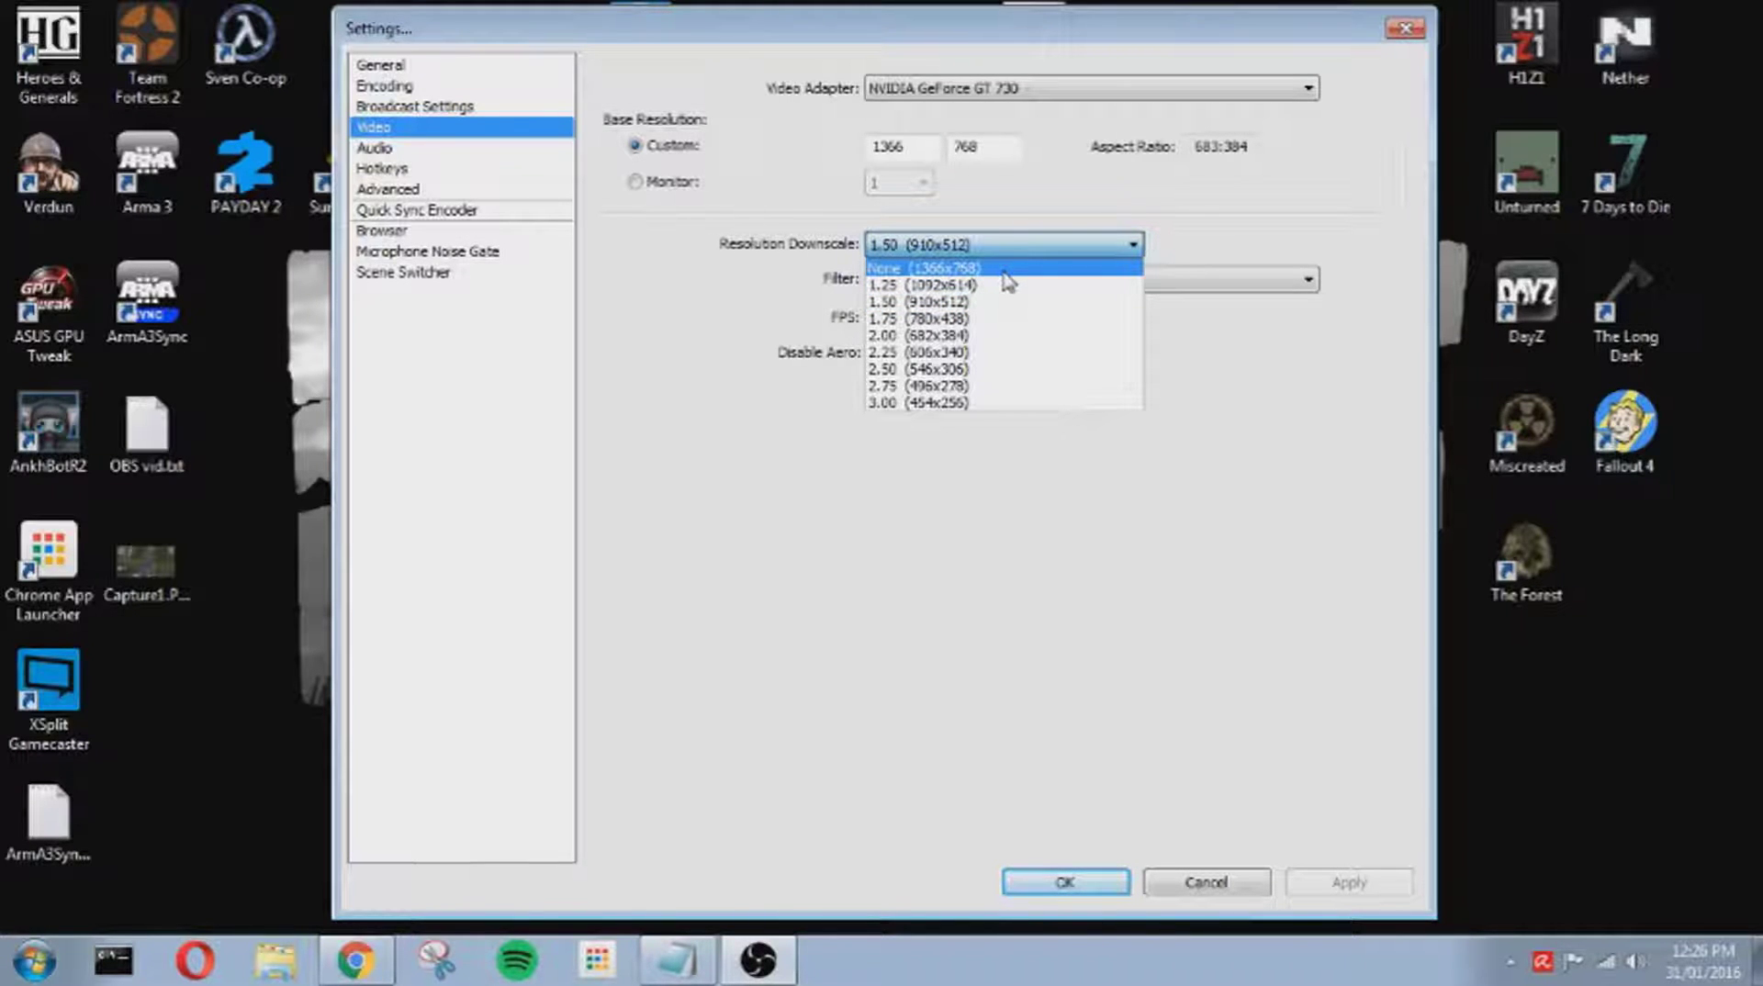
pyautogui.click(1254, 177)
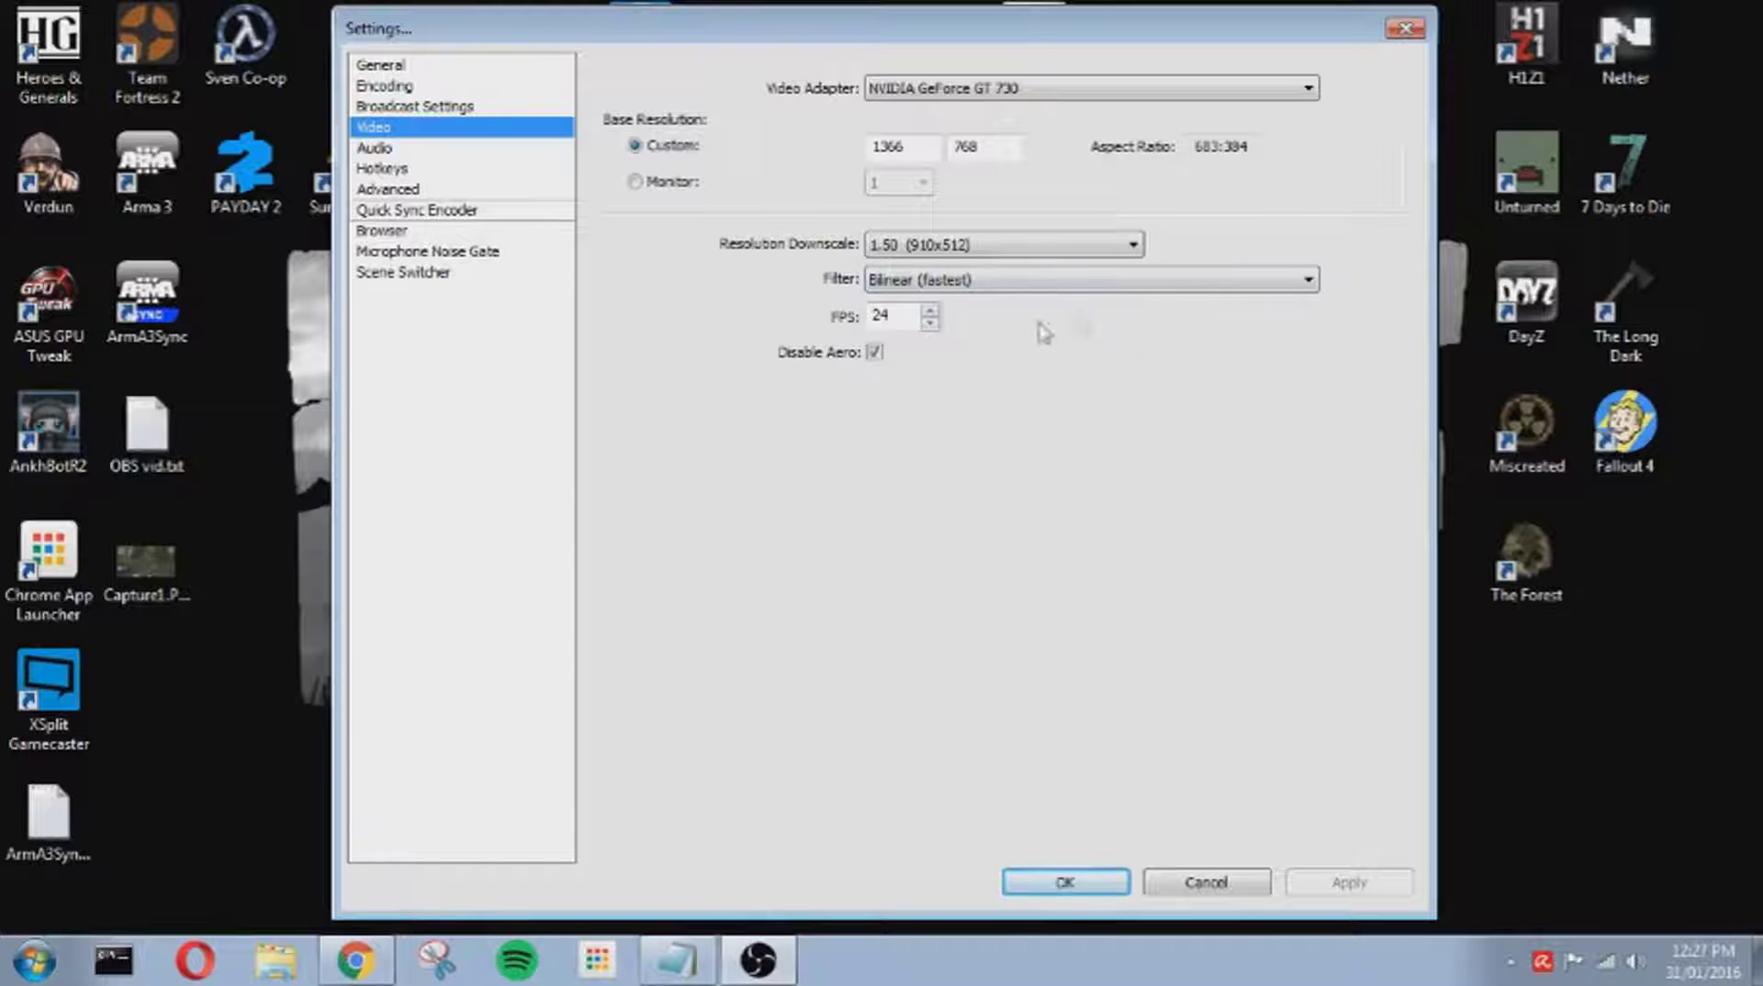
pyautogui.click(1091, 247)
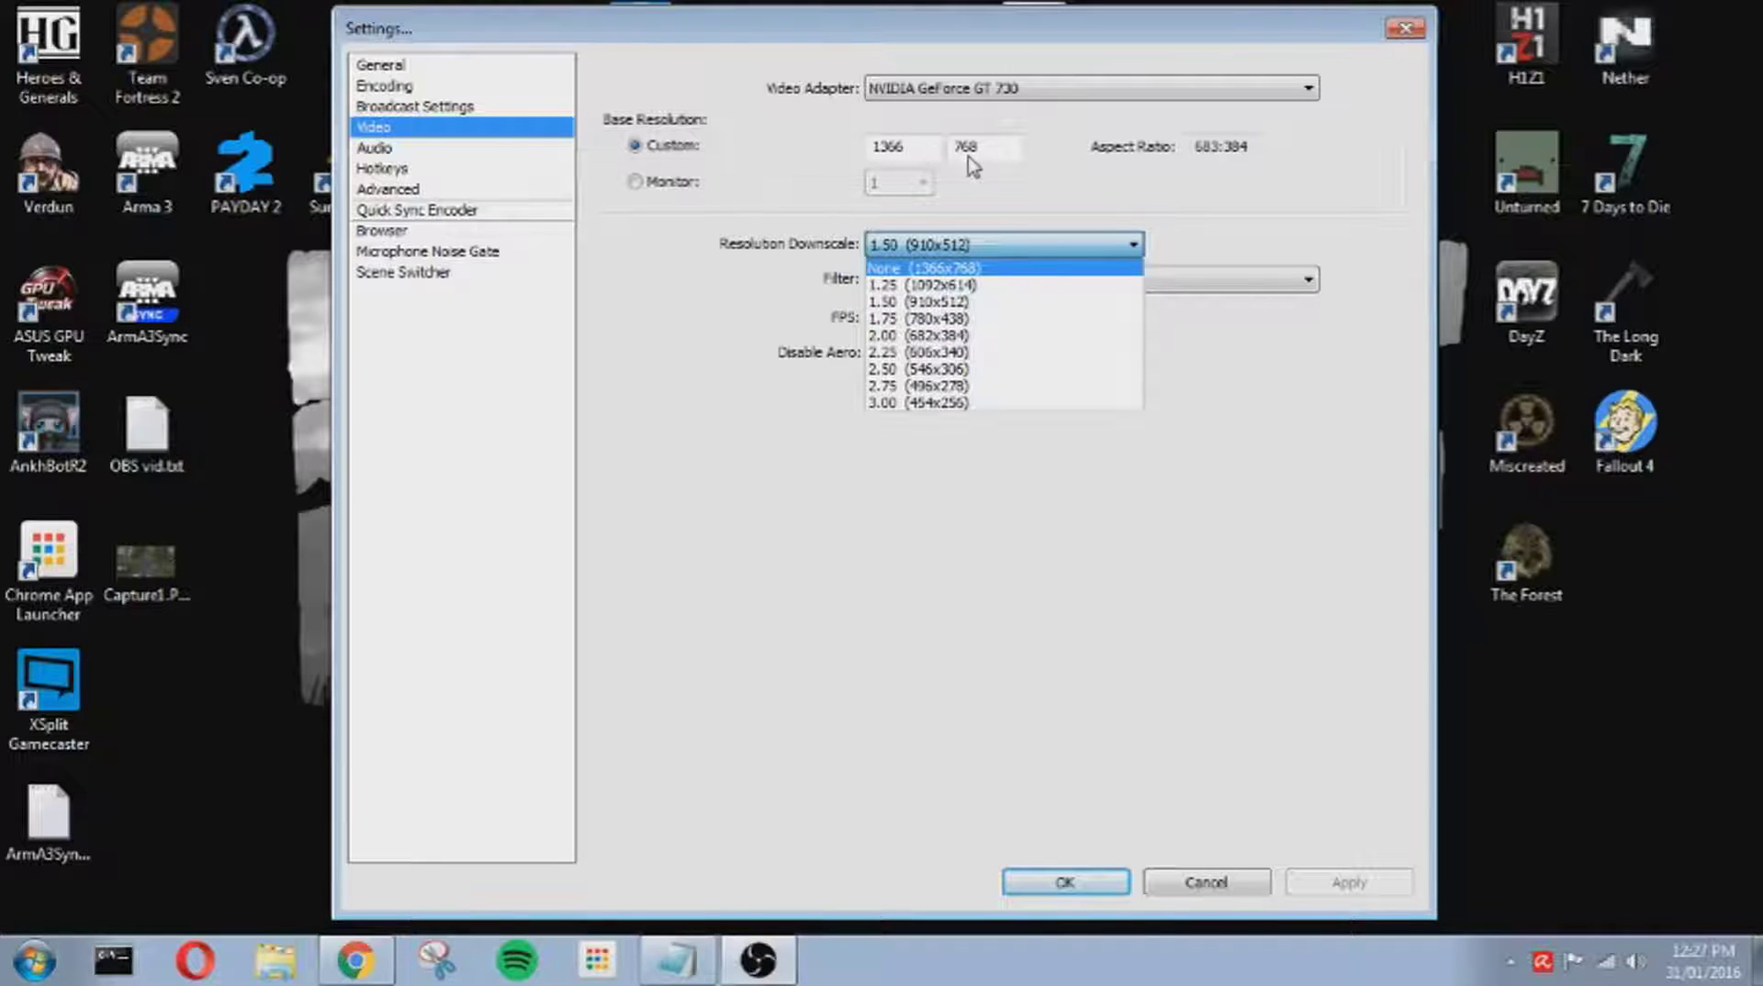
pyautogui.click(995, 312)
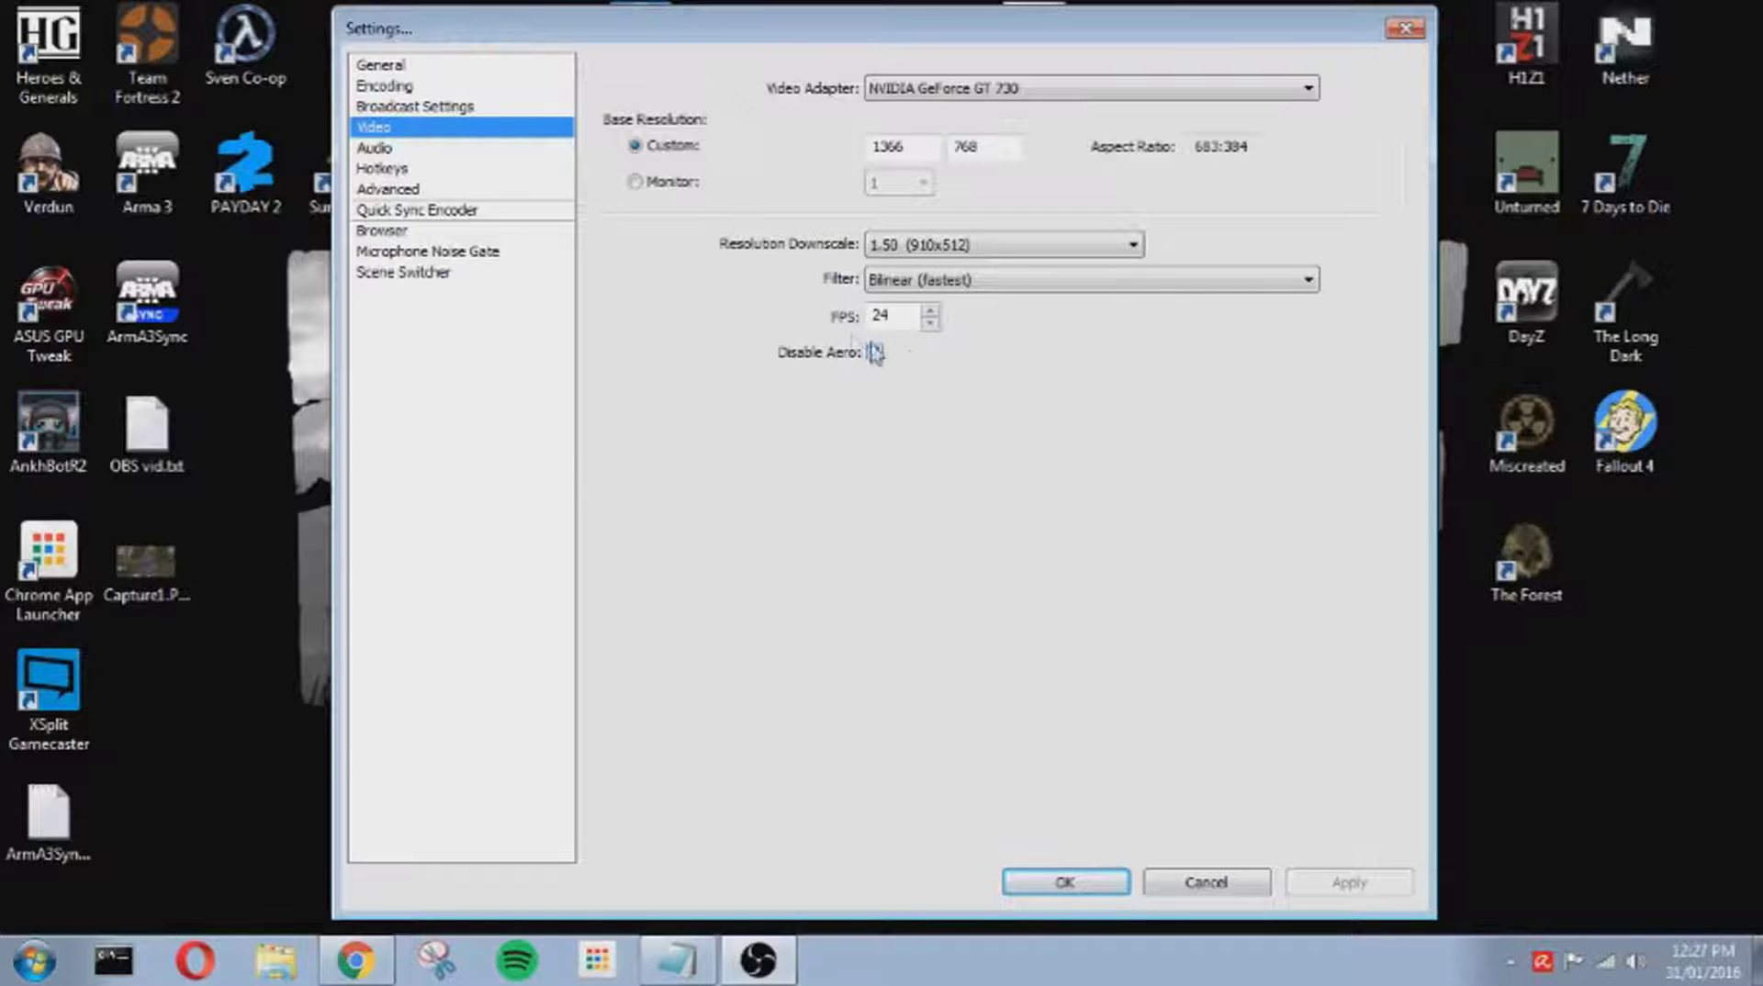
pyautogui.click(892, 316)
# Step: Step through Audio and Hotkeys to the Advanced page showing custom crf=17
pyautogui.click(415, 150)
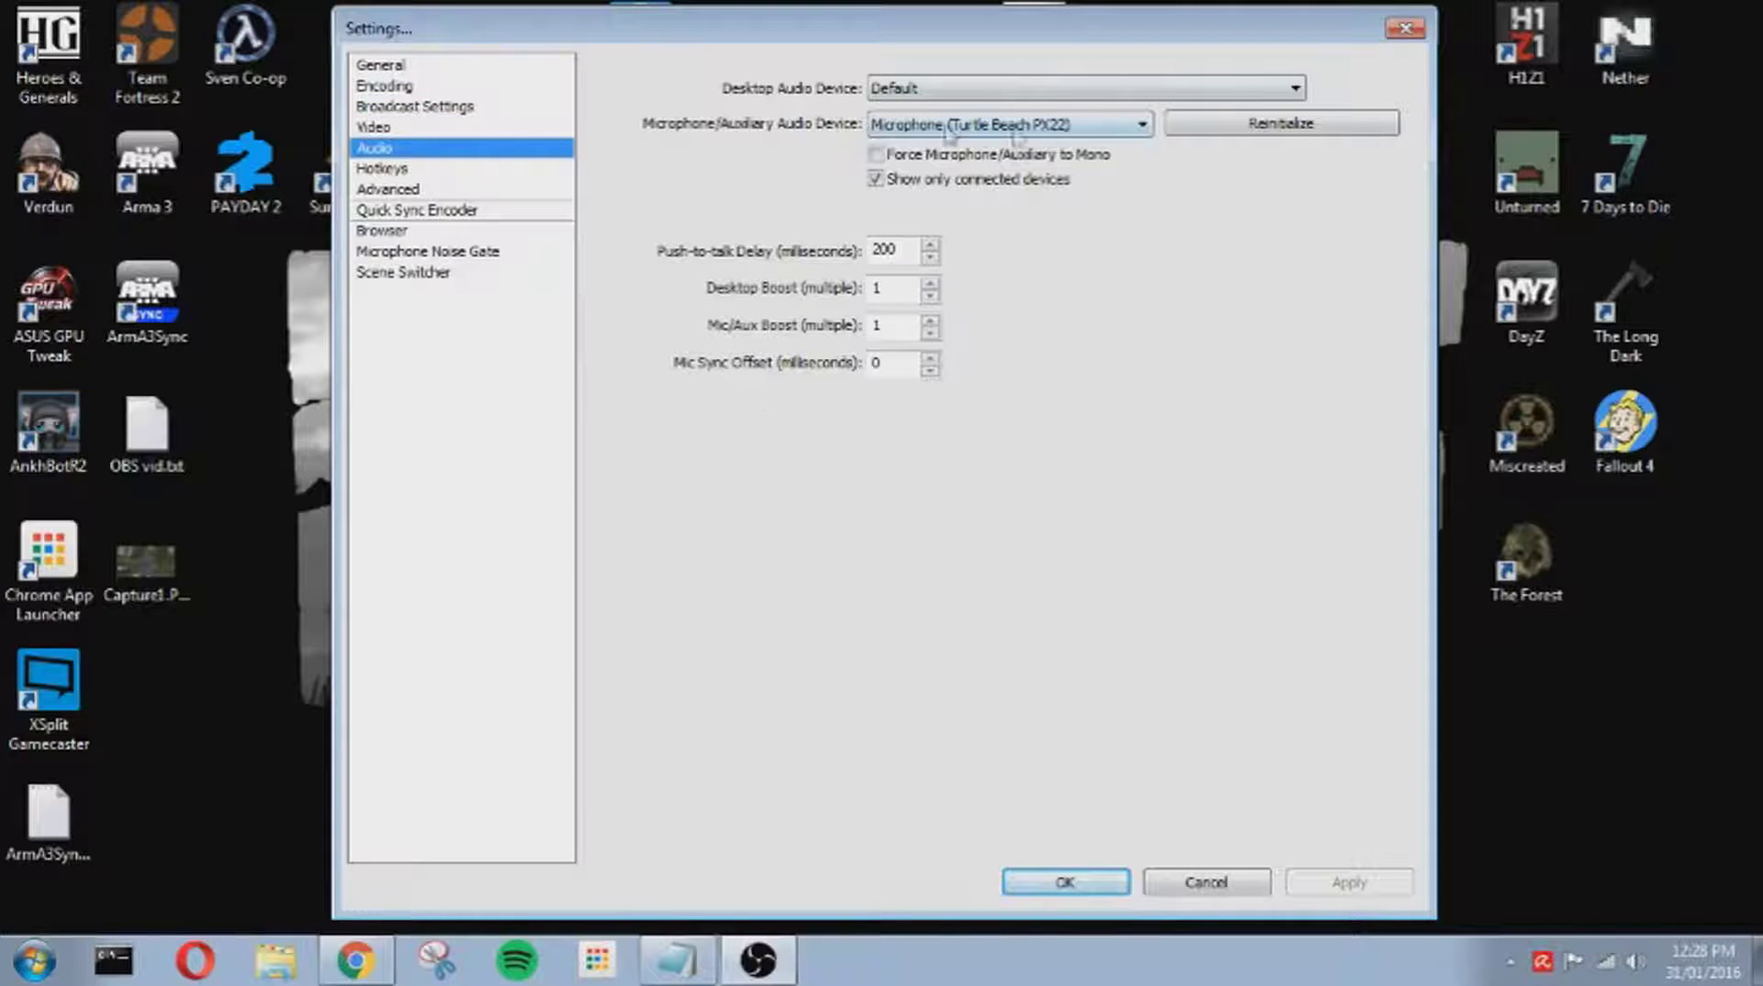
pyautogui.click(467, 173)
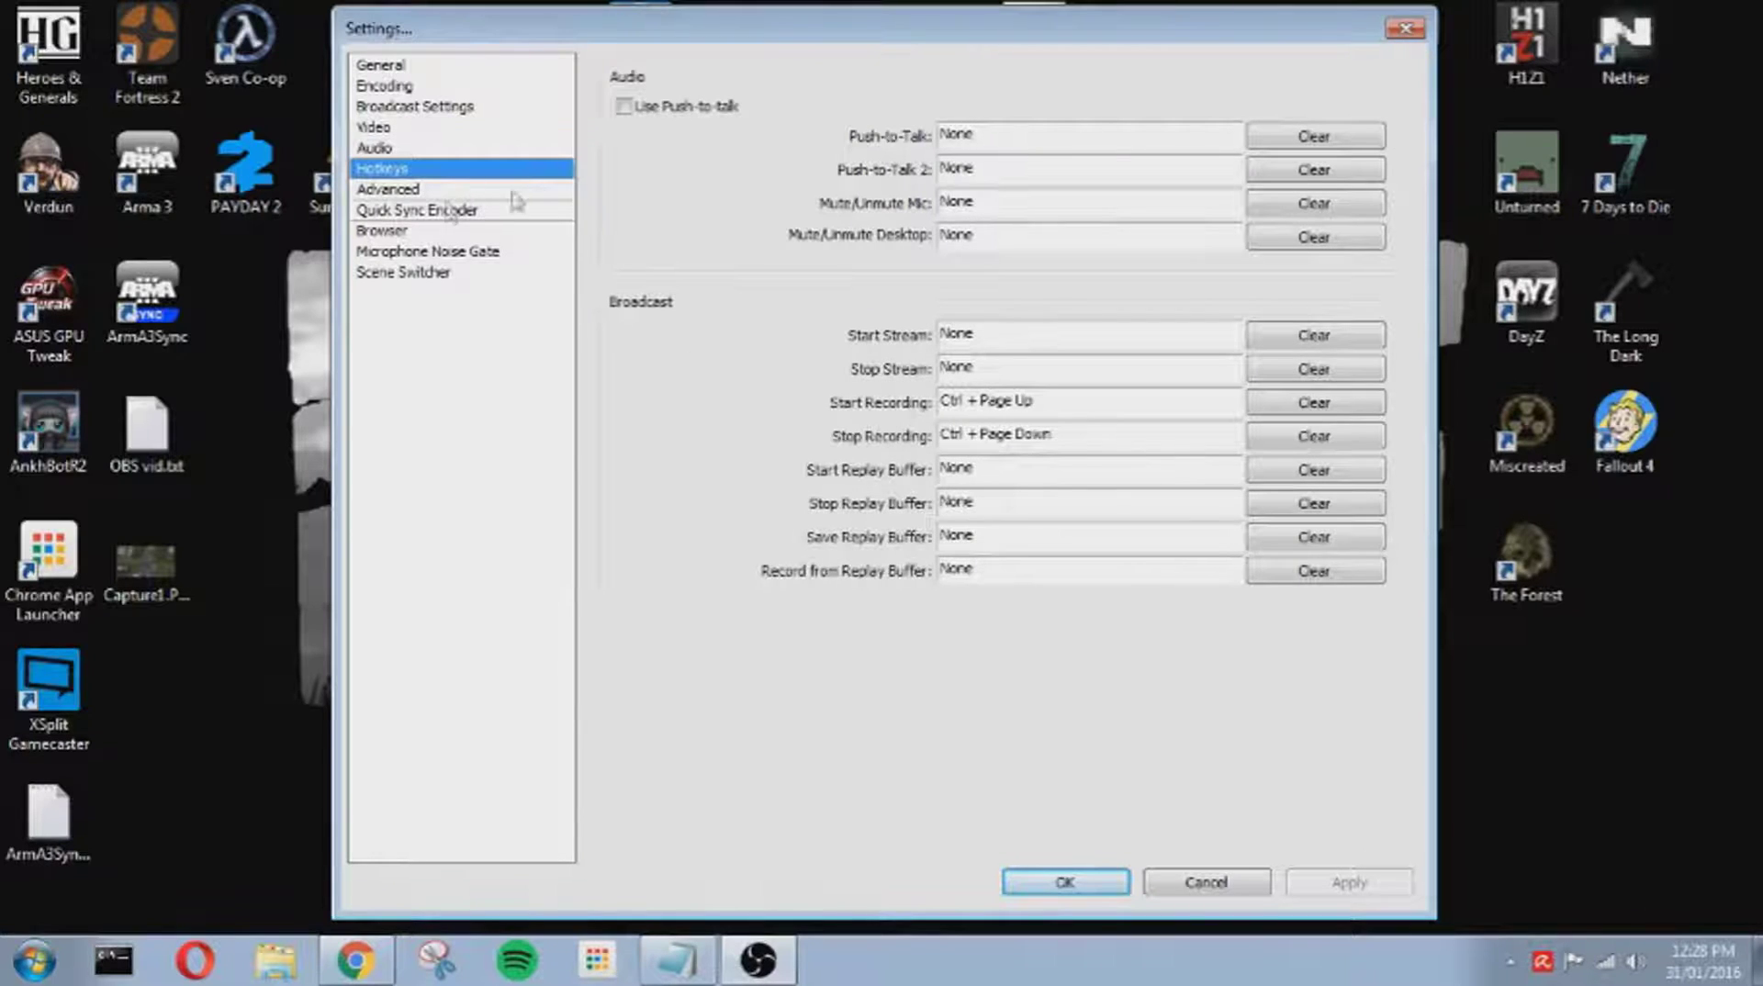
pyautogui.click(410, 193)
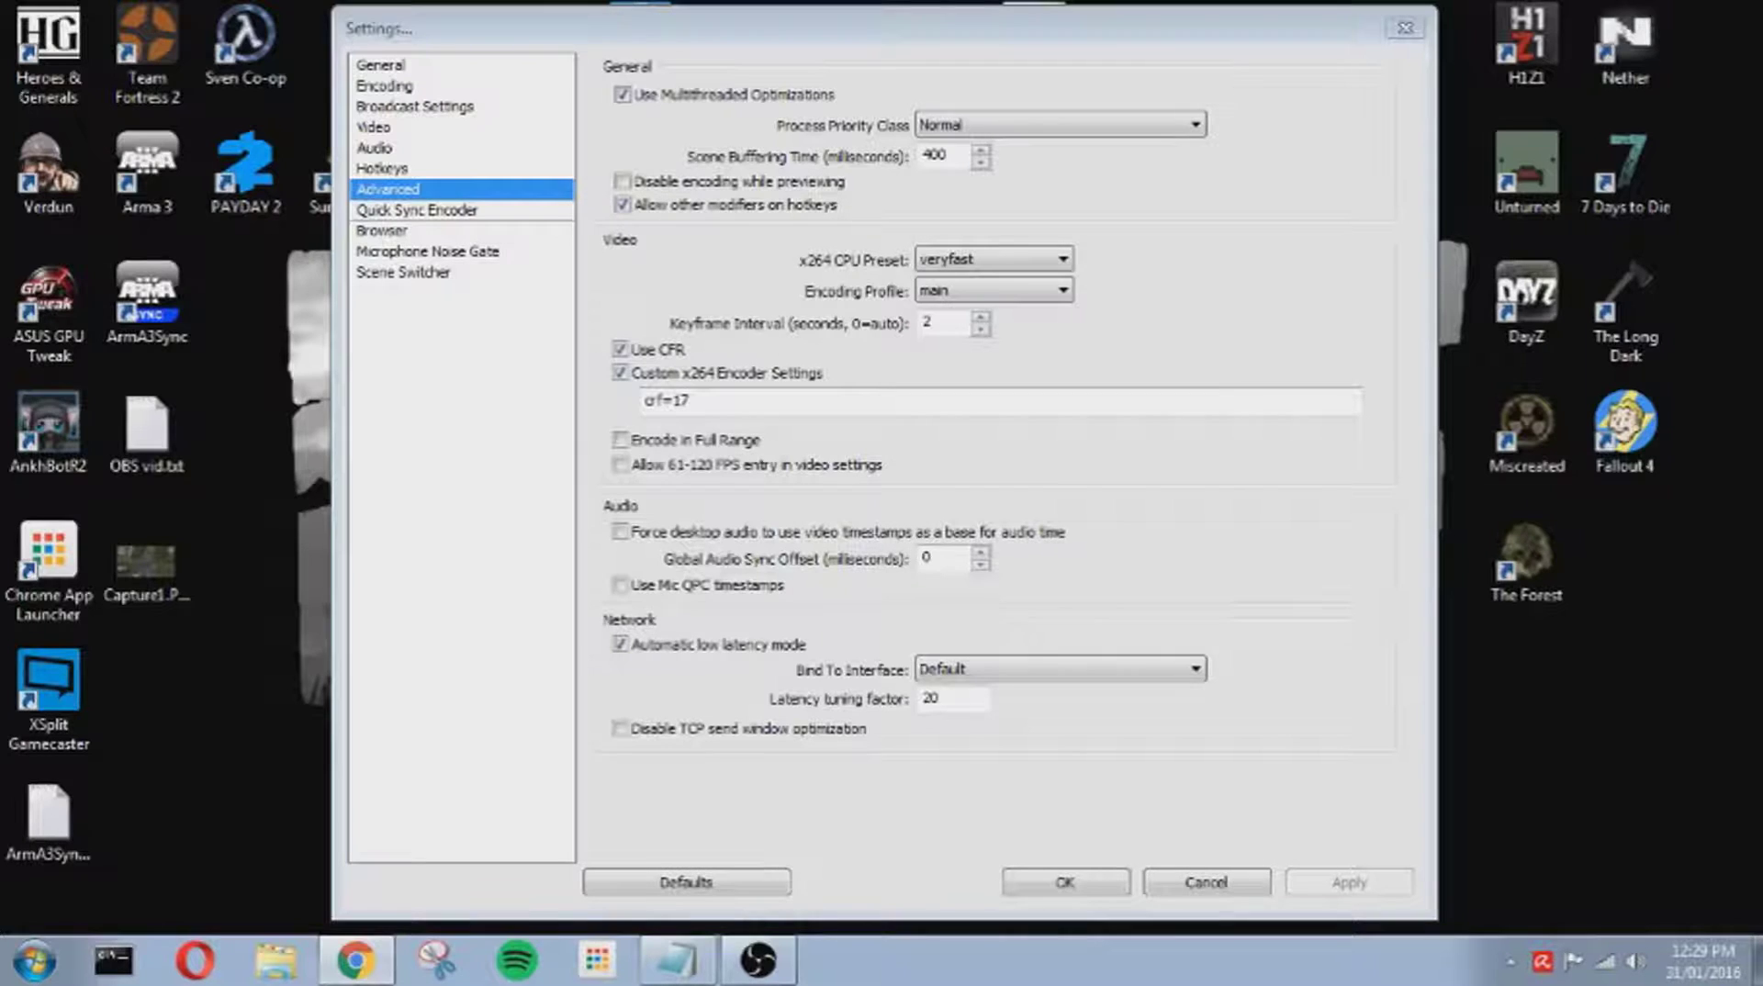
# Step: Highlight the crf=17 custom x264 setting and tick Use Mic QPC timestamps
pyautogui.moveTo(716, 400); pyautogui.dragTo(648, 399)
pyautogui.click(724, 408)
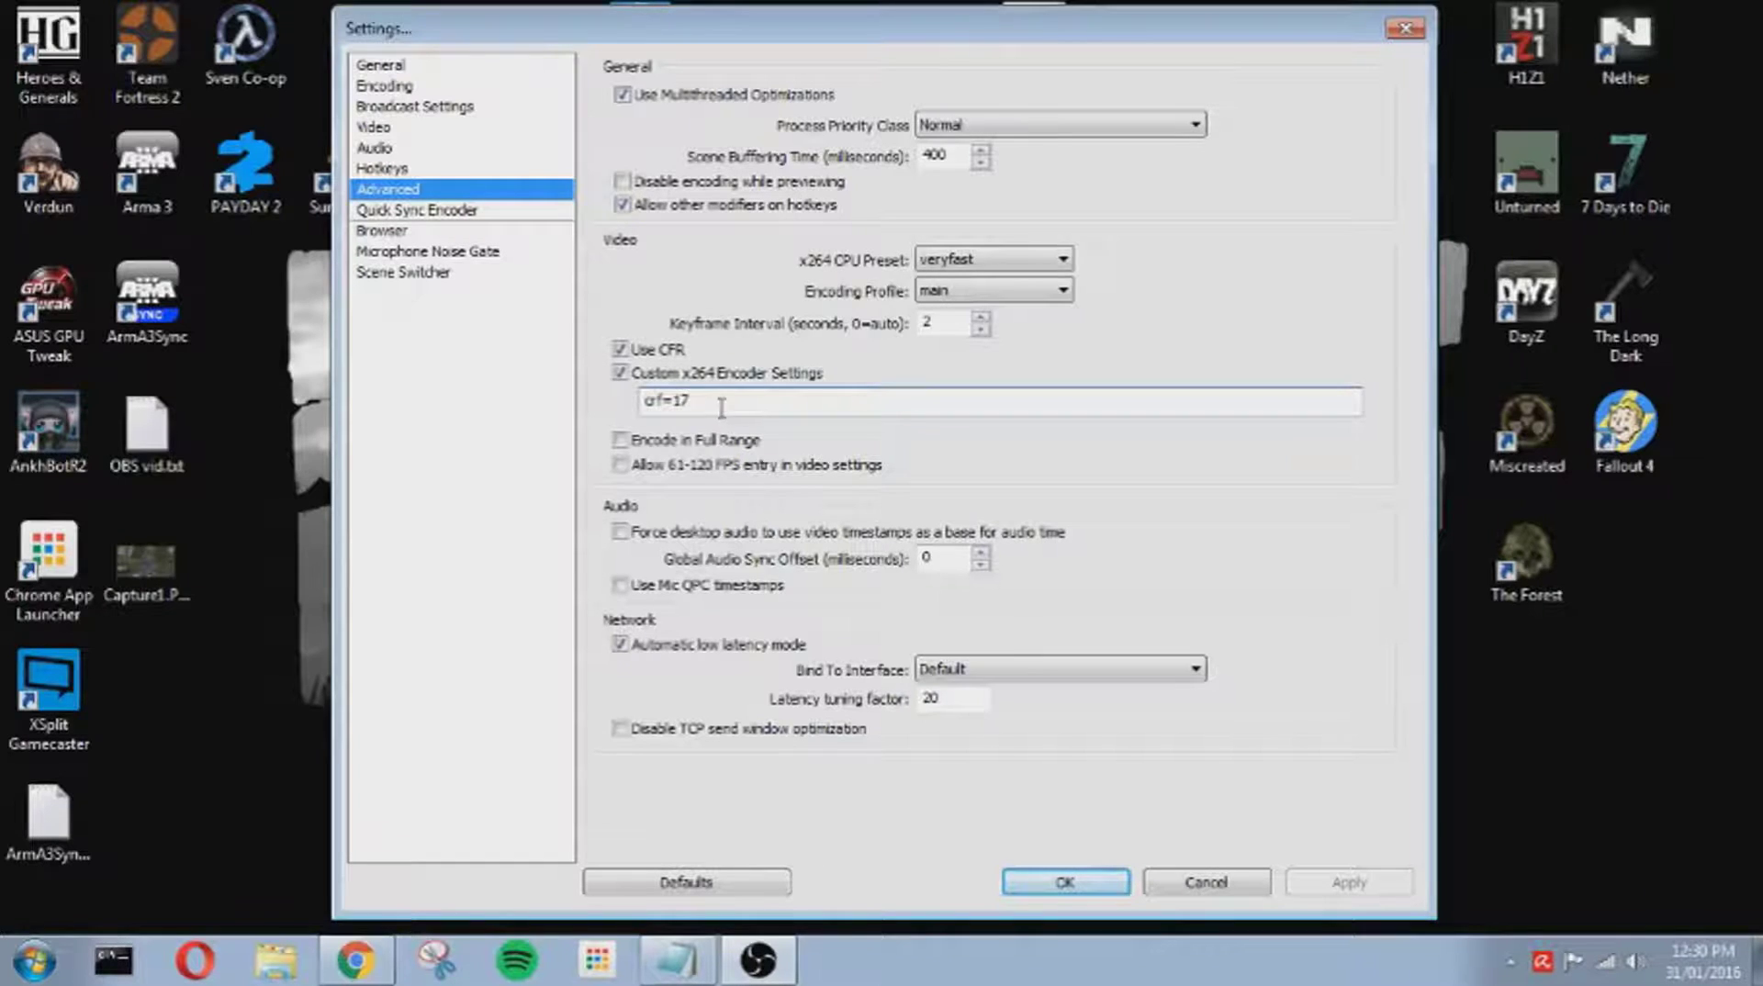
pyautogui.moveTo(722, 408); pyautogui.dragTo(618, 401)
pyautogui.click(720, 402)
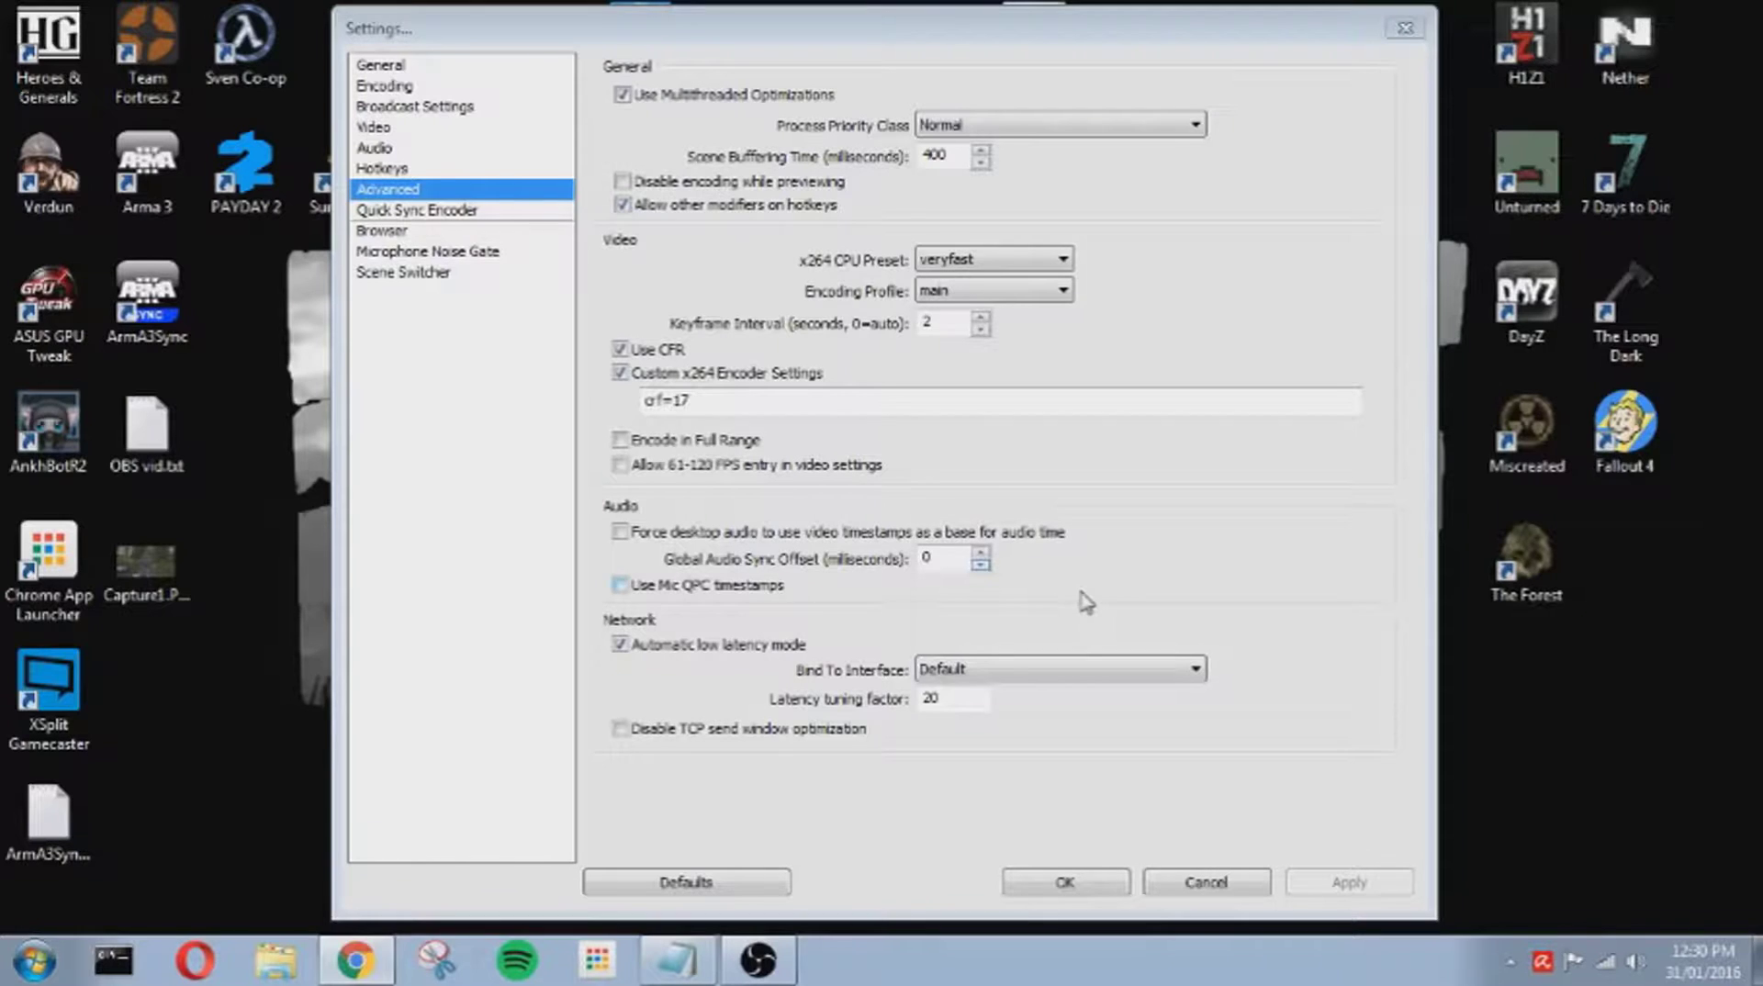
pyautogui.press('space')
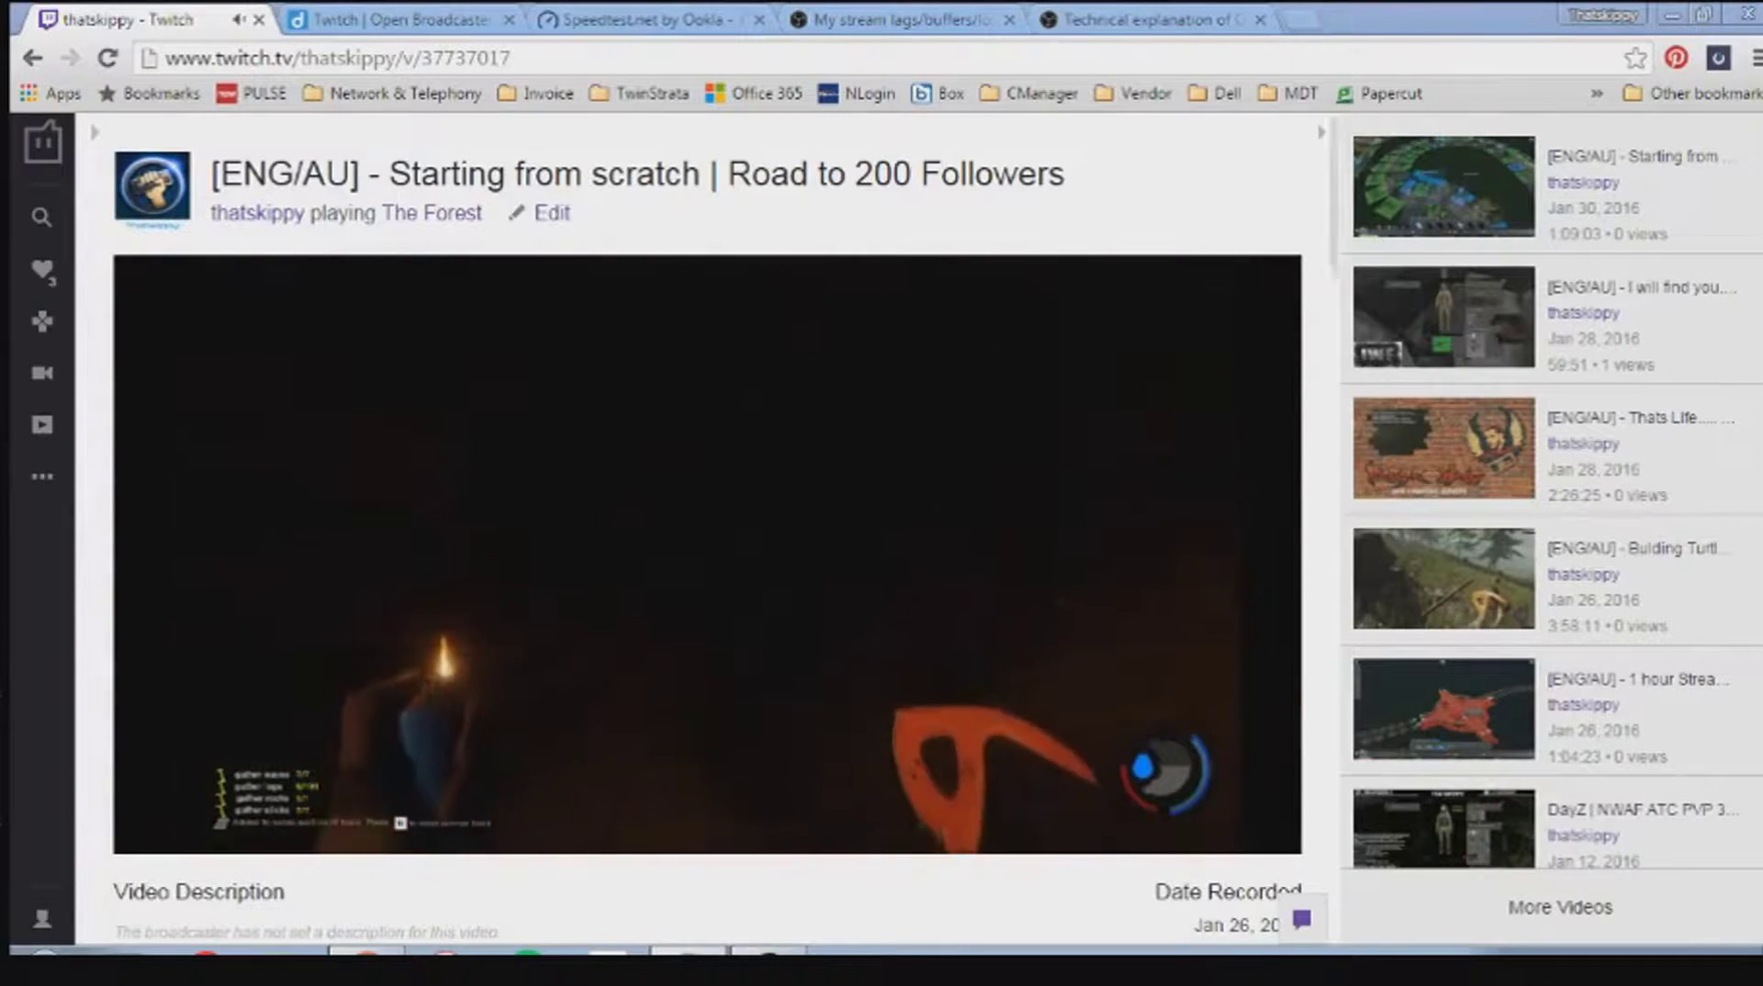
# Step: Open the player options on The Forest past broadcast
pyautogui.click(1191, 822)
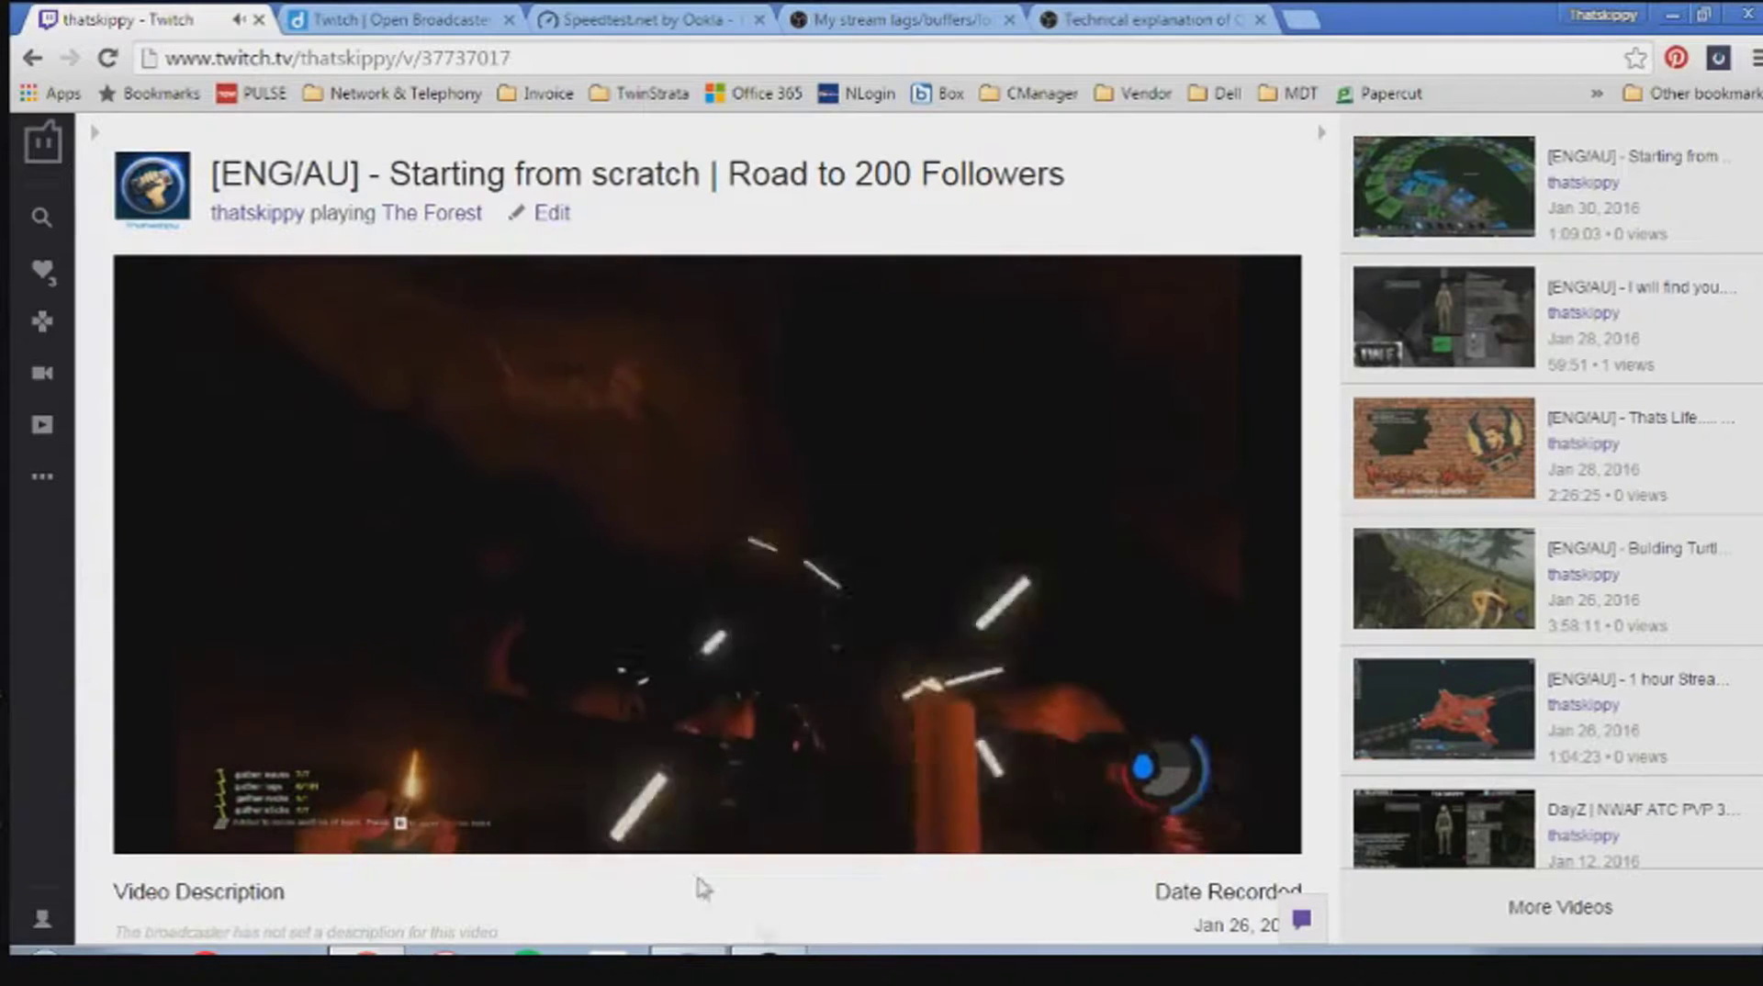
# Step: Move from the past broadcast to the live DayZ stream '24 hours plus of survival!'
pyautogui.moveTo(127, 786)
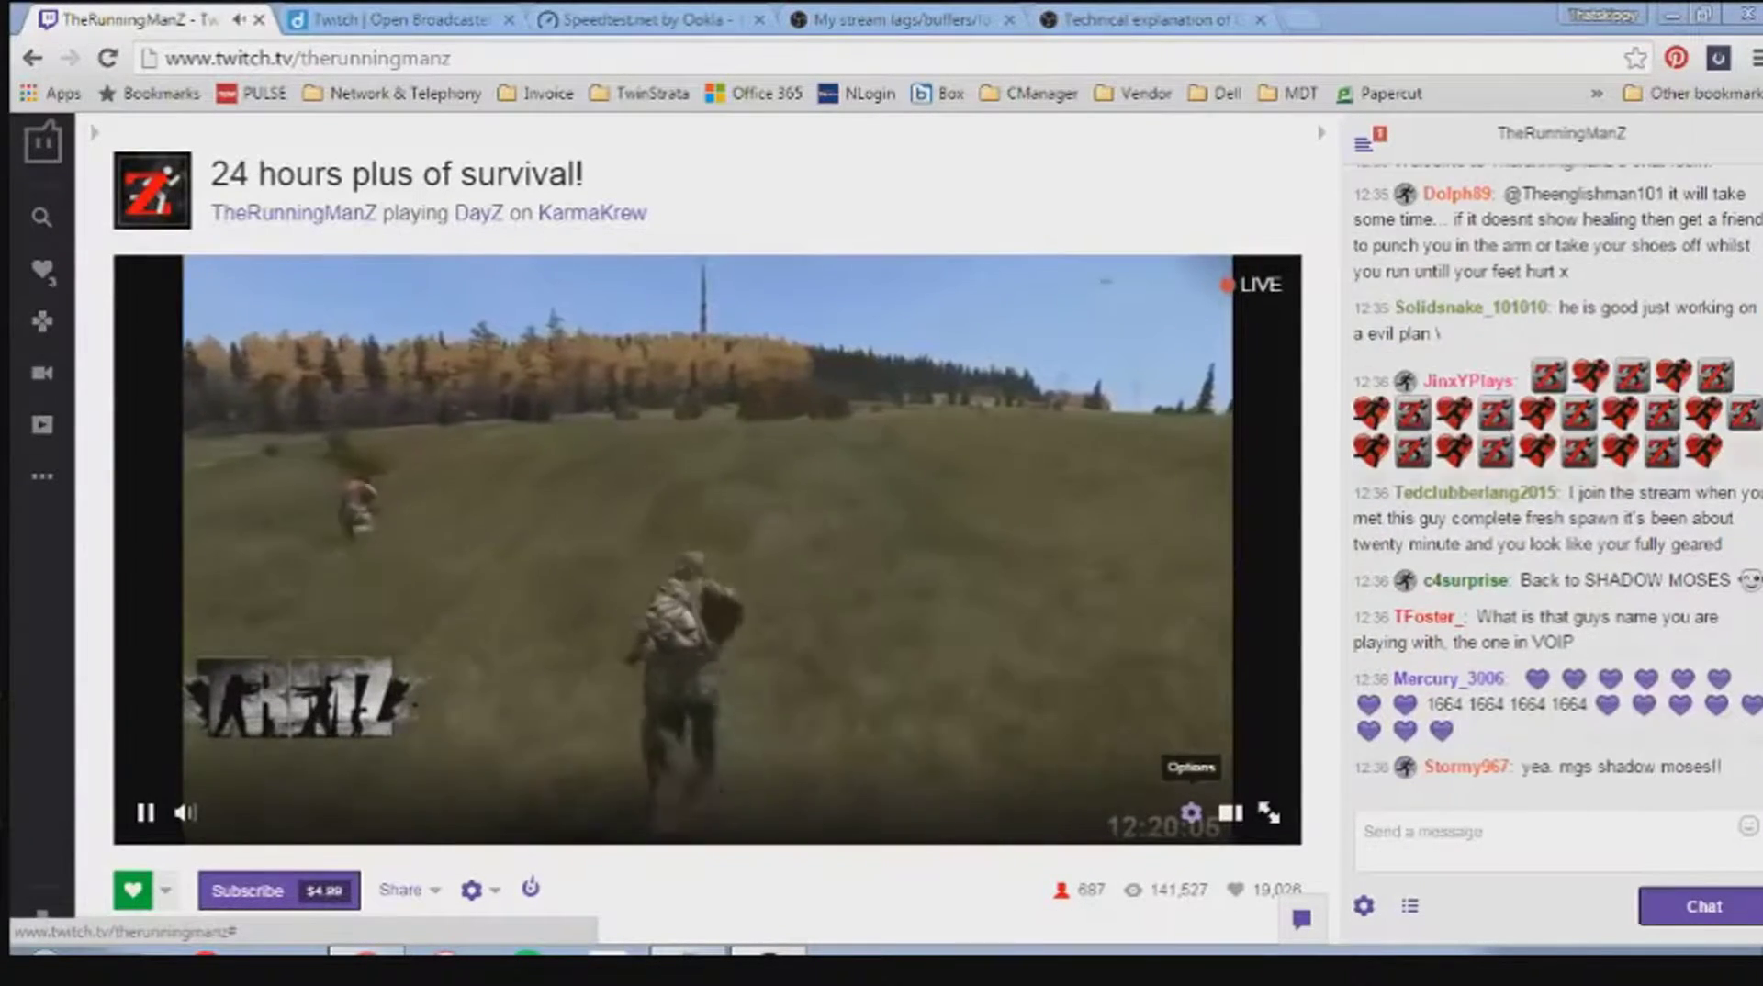
# Step: Raise the live stream's video quality from Medium to High
pyautogui.click(1191, 814)
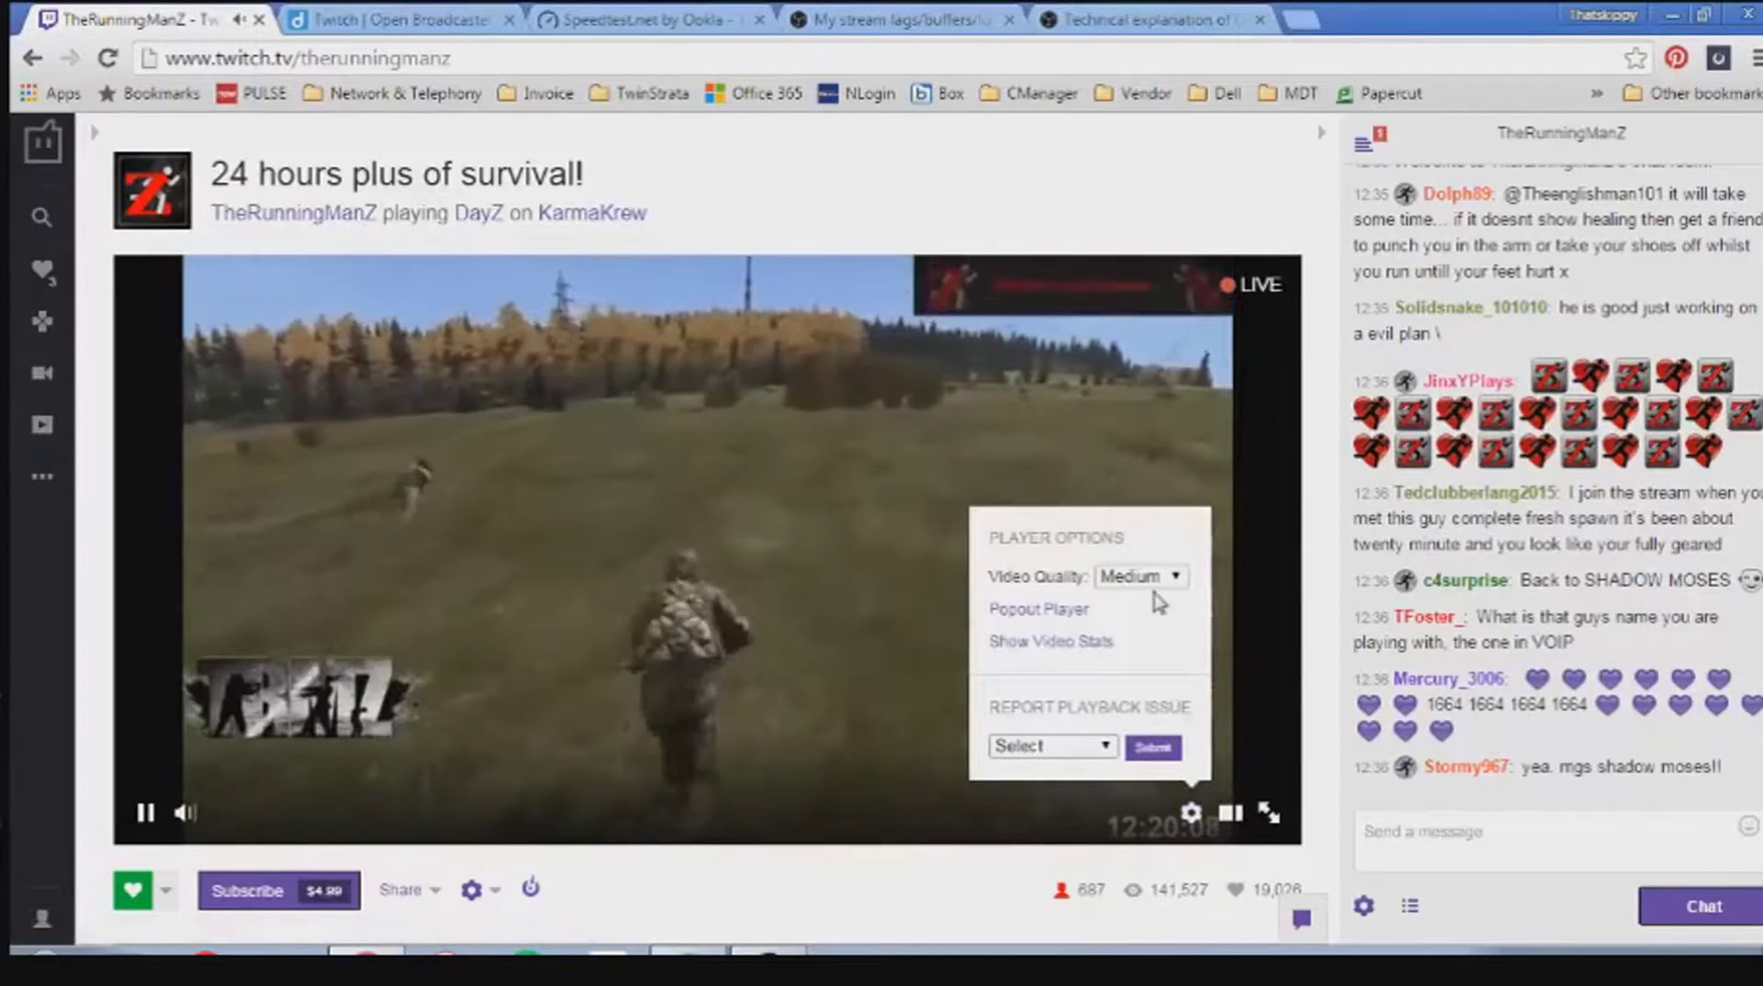
pyautogui.click(1159, 579)
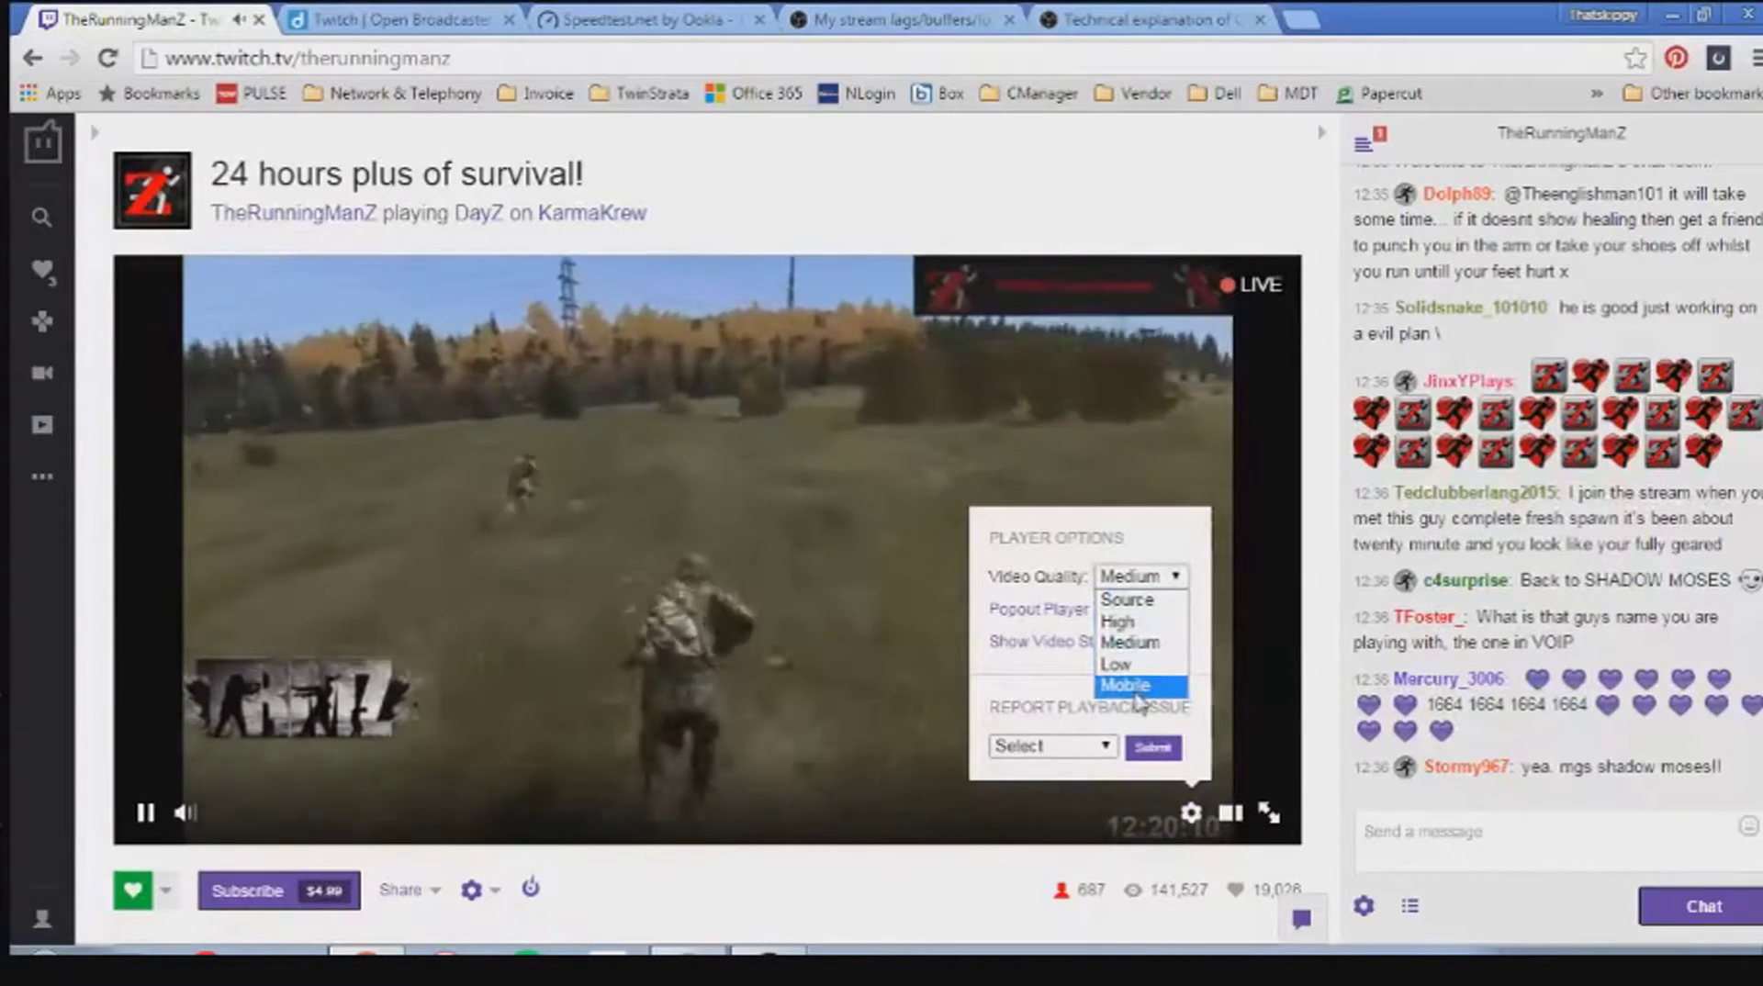
pyautogui.click(1135, 626)
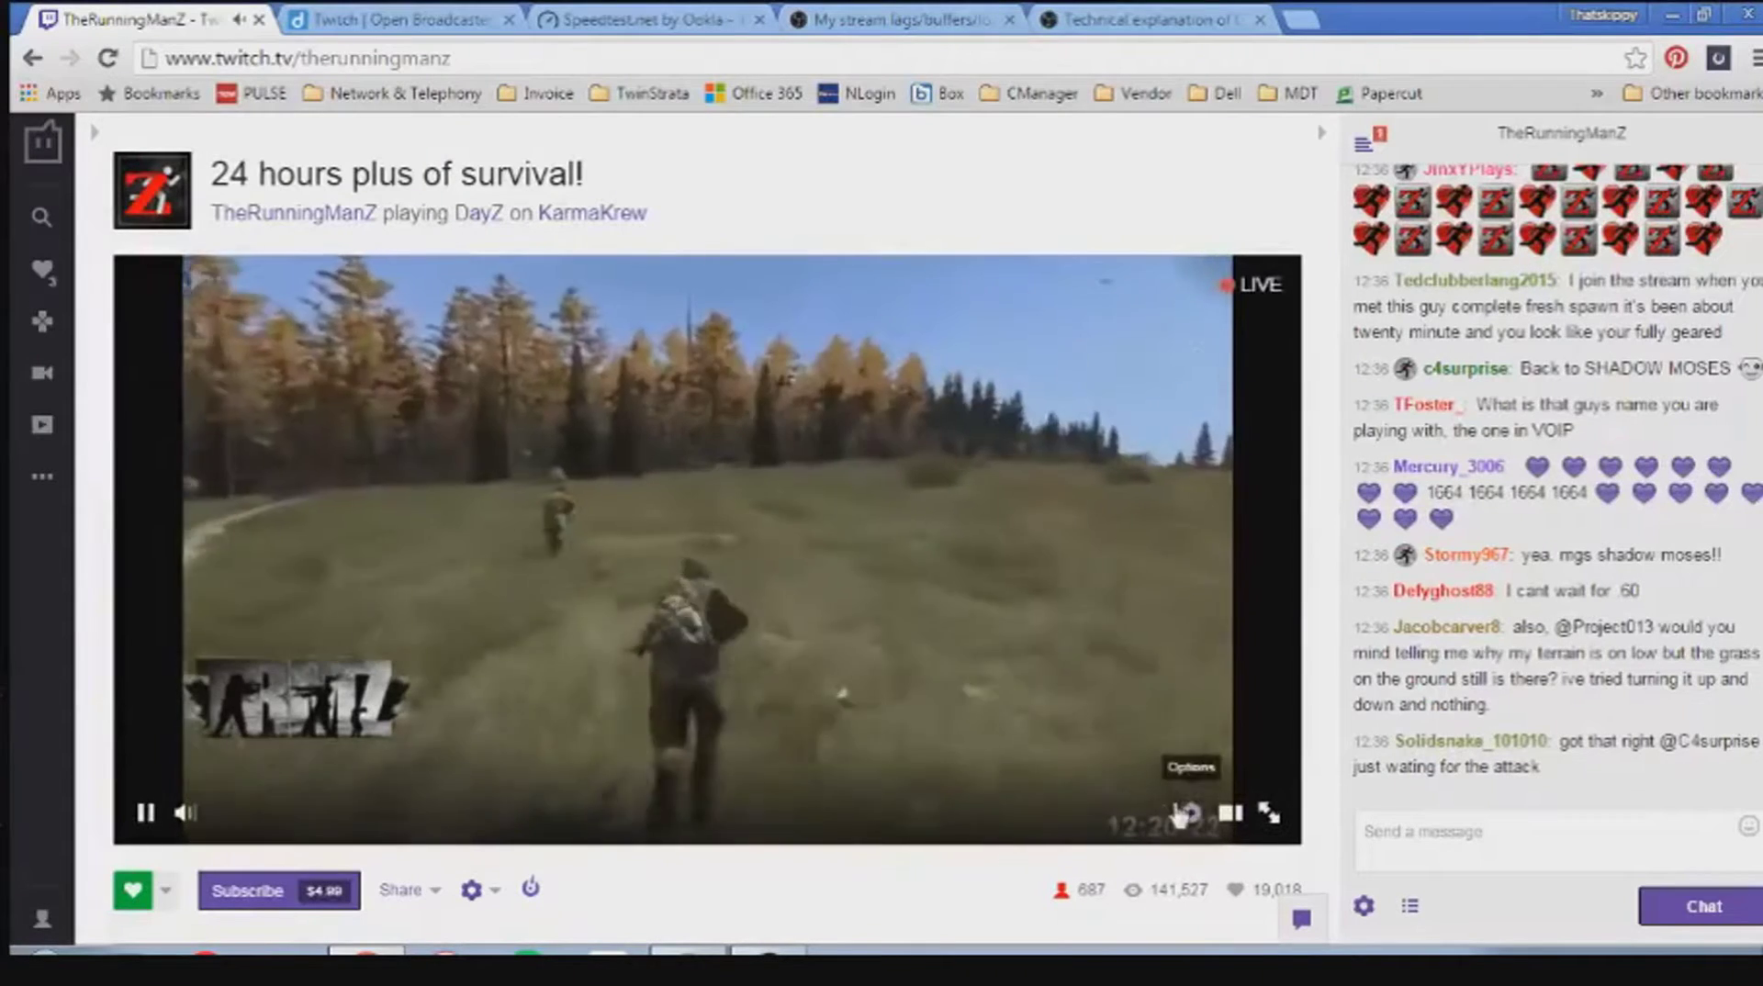
# Step: Drop the stream's video quality to Low, then pause playback
pyautogui.click(1191, 812)
pyautogui.click(1164, 577)
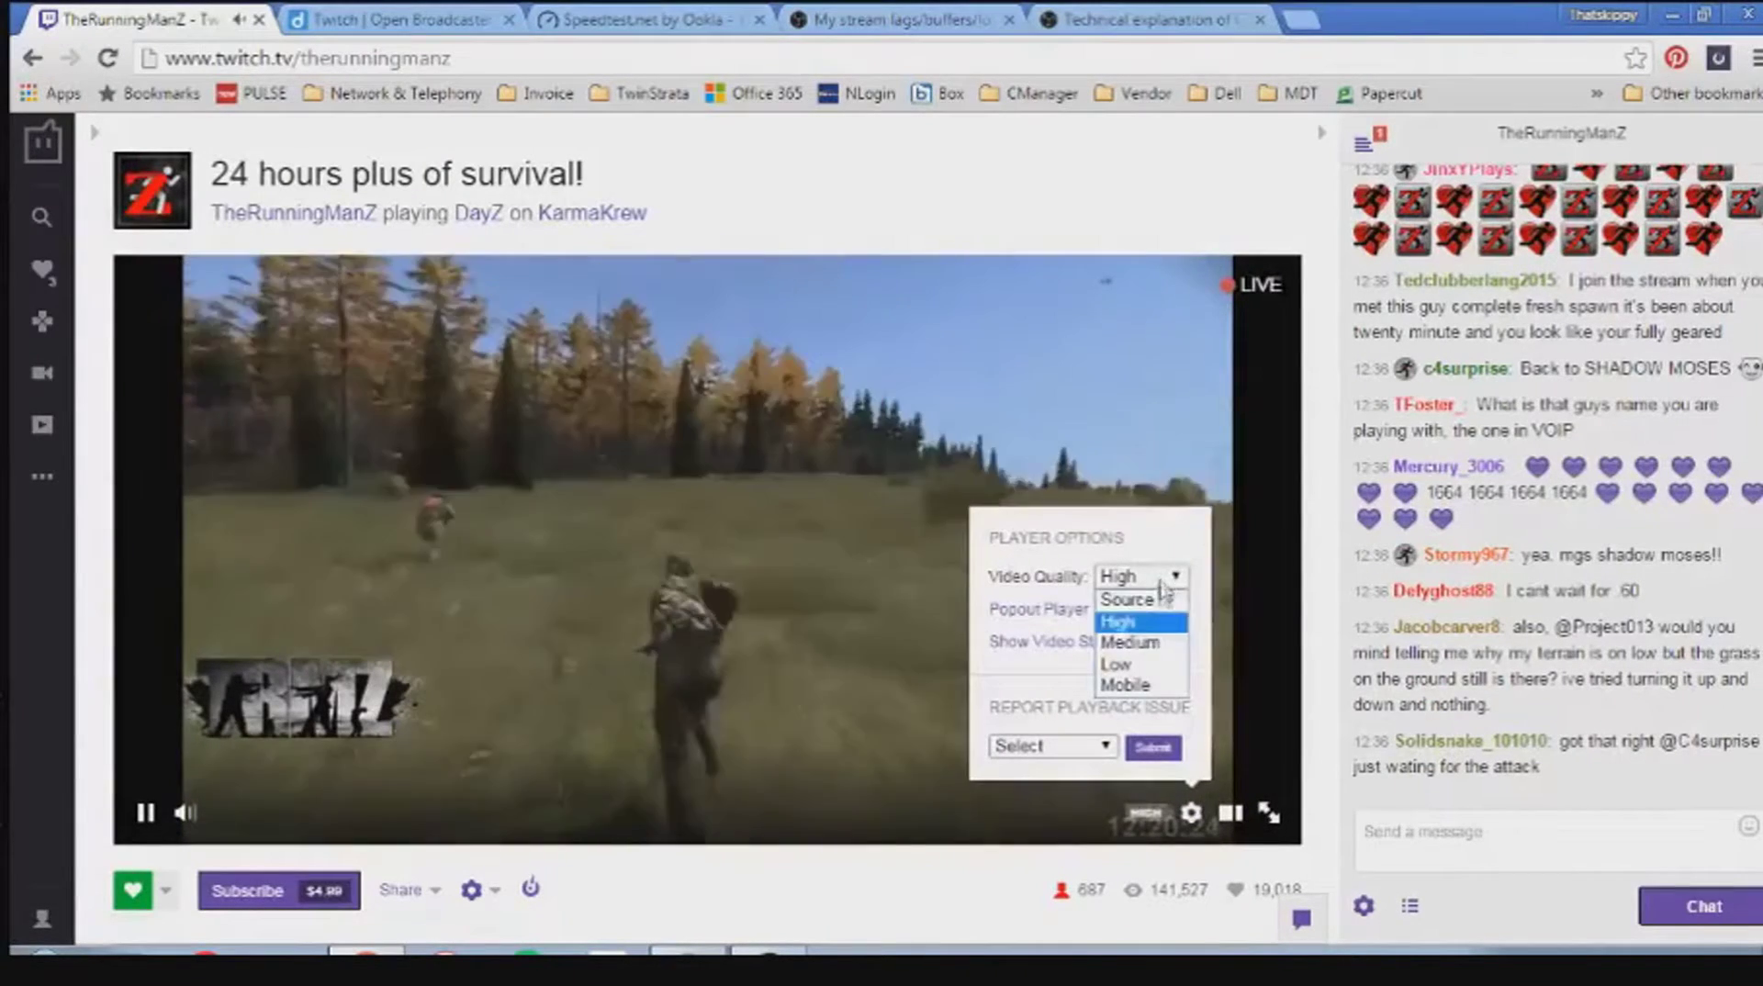
pyautogui.click(1137, 664)
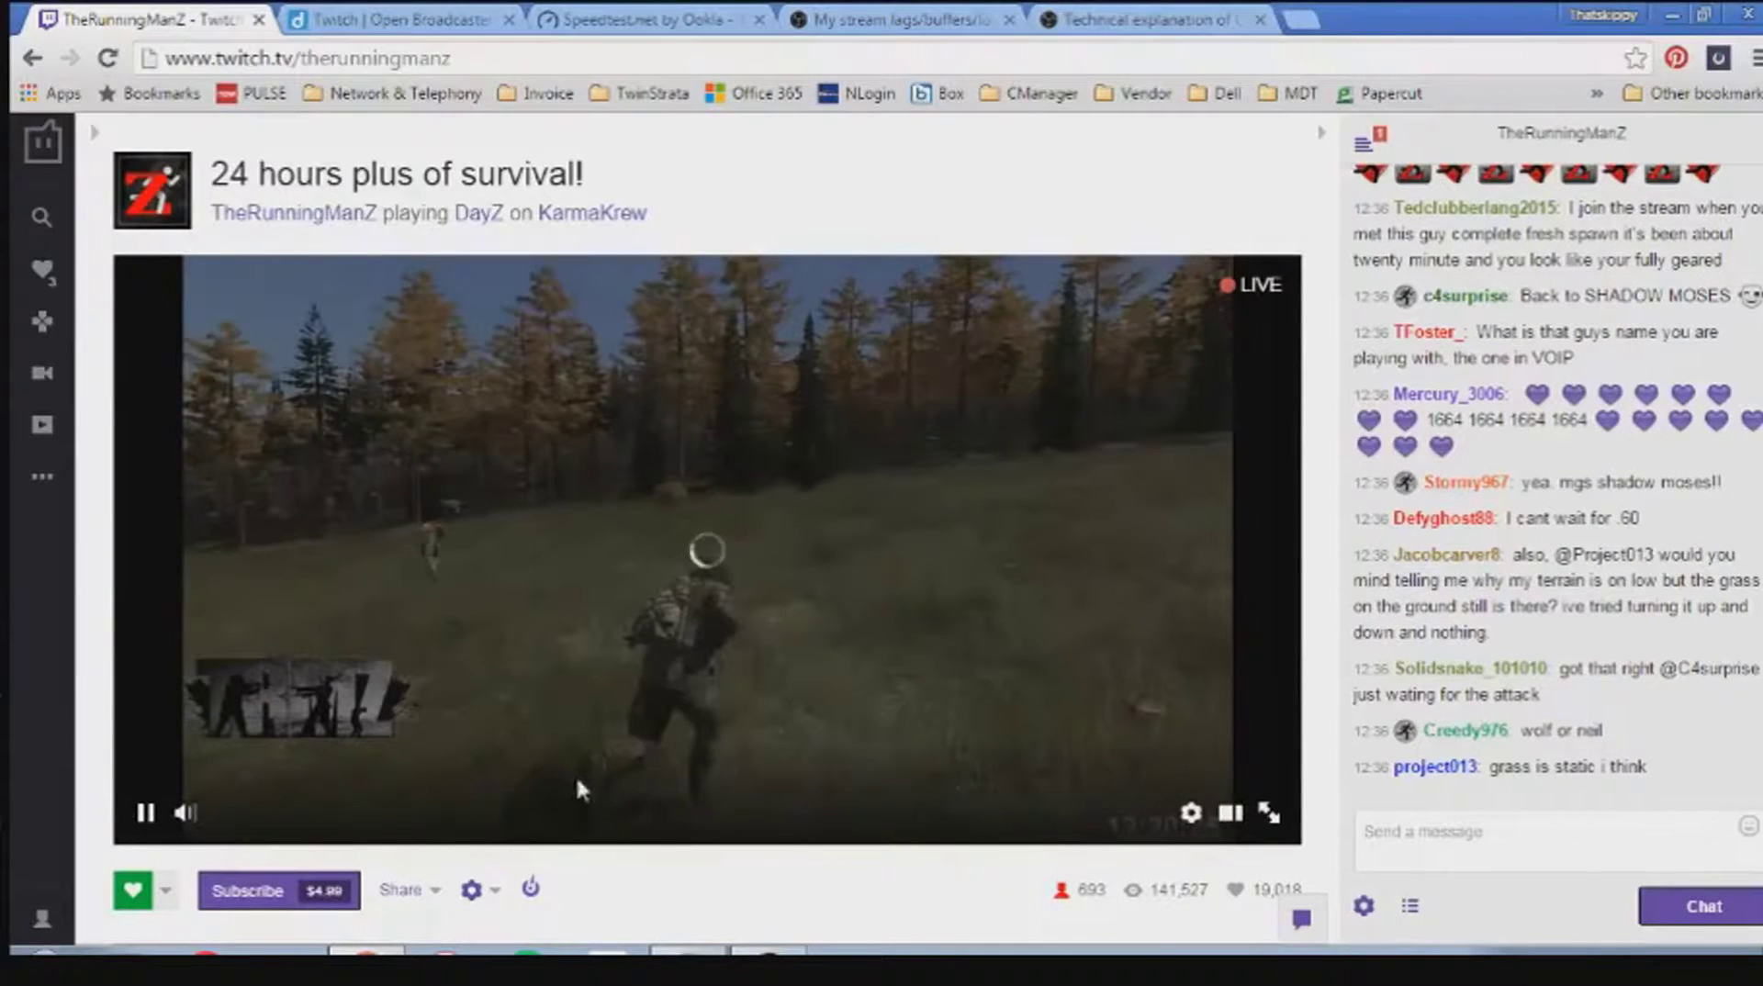
pyautogui.scroll(-2, 795, 604)
pyautogui.scroll(2, 769, 665)
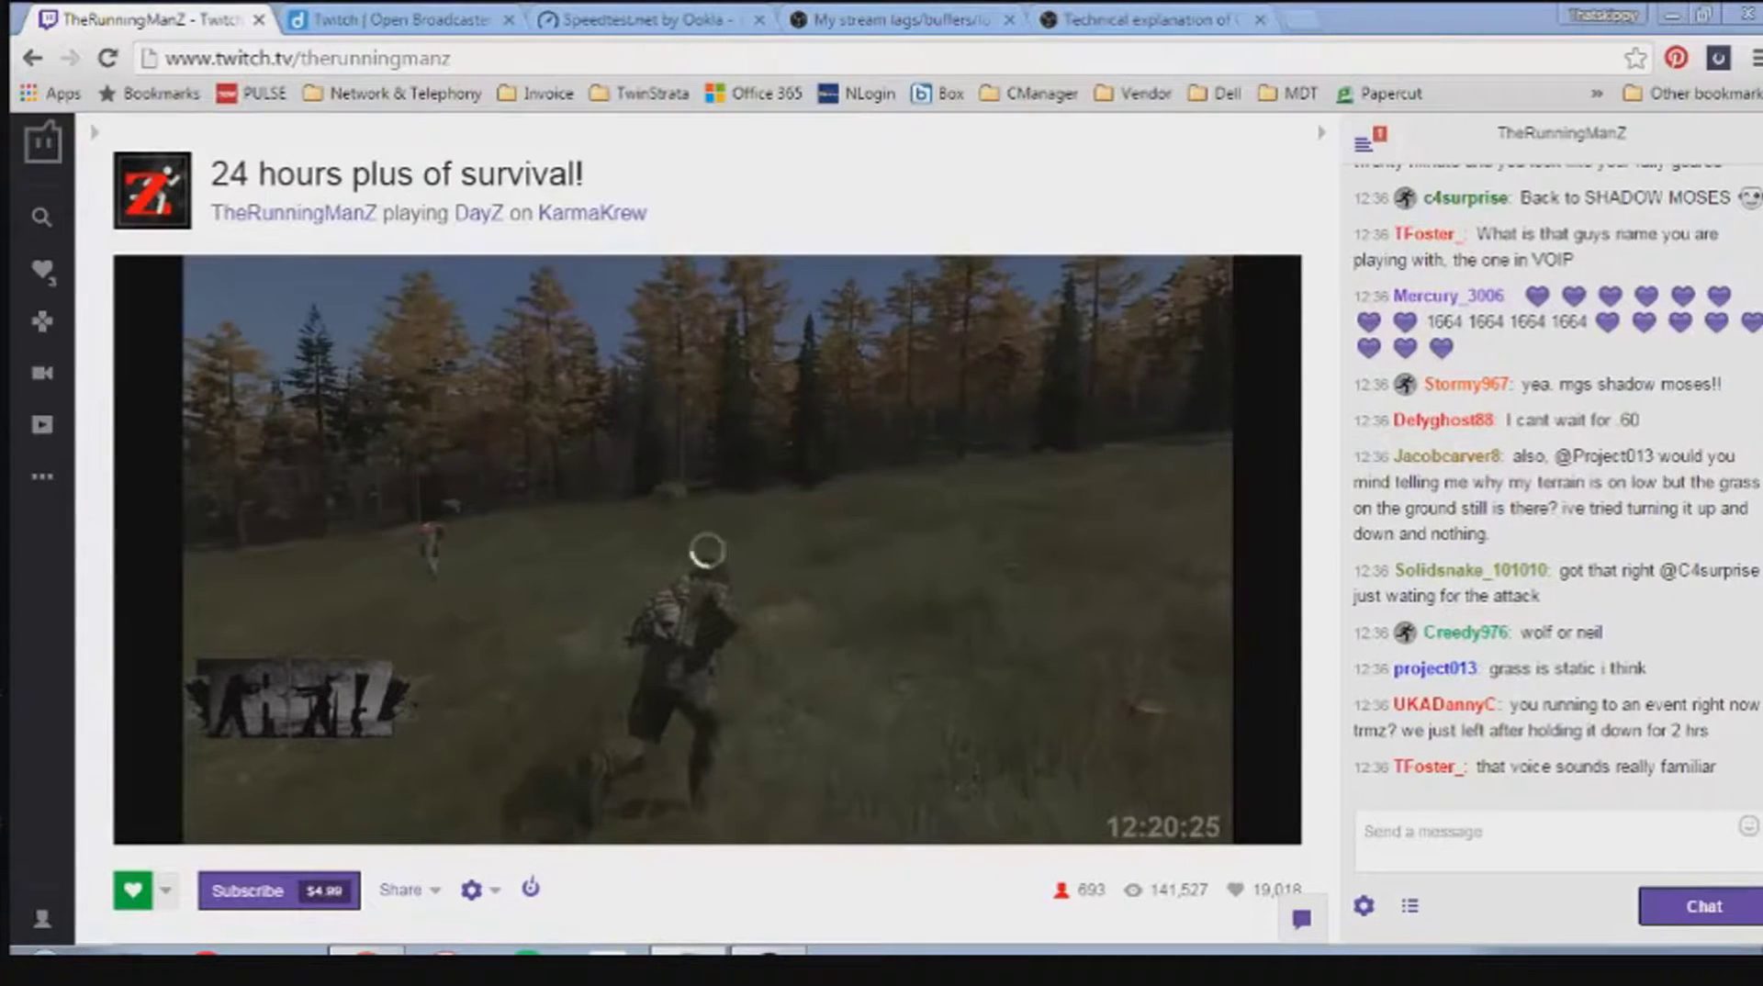
pyautogui.click(158, 816)
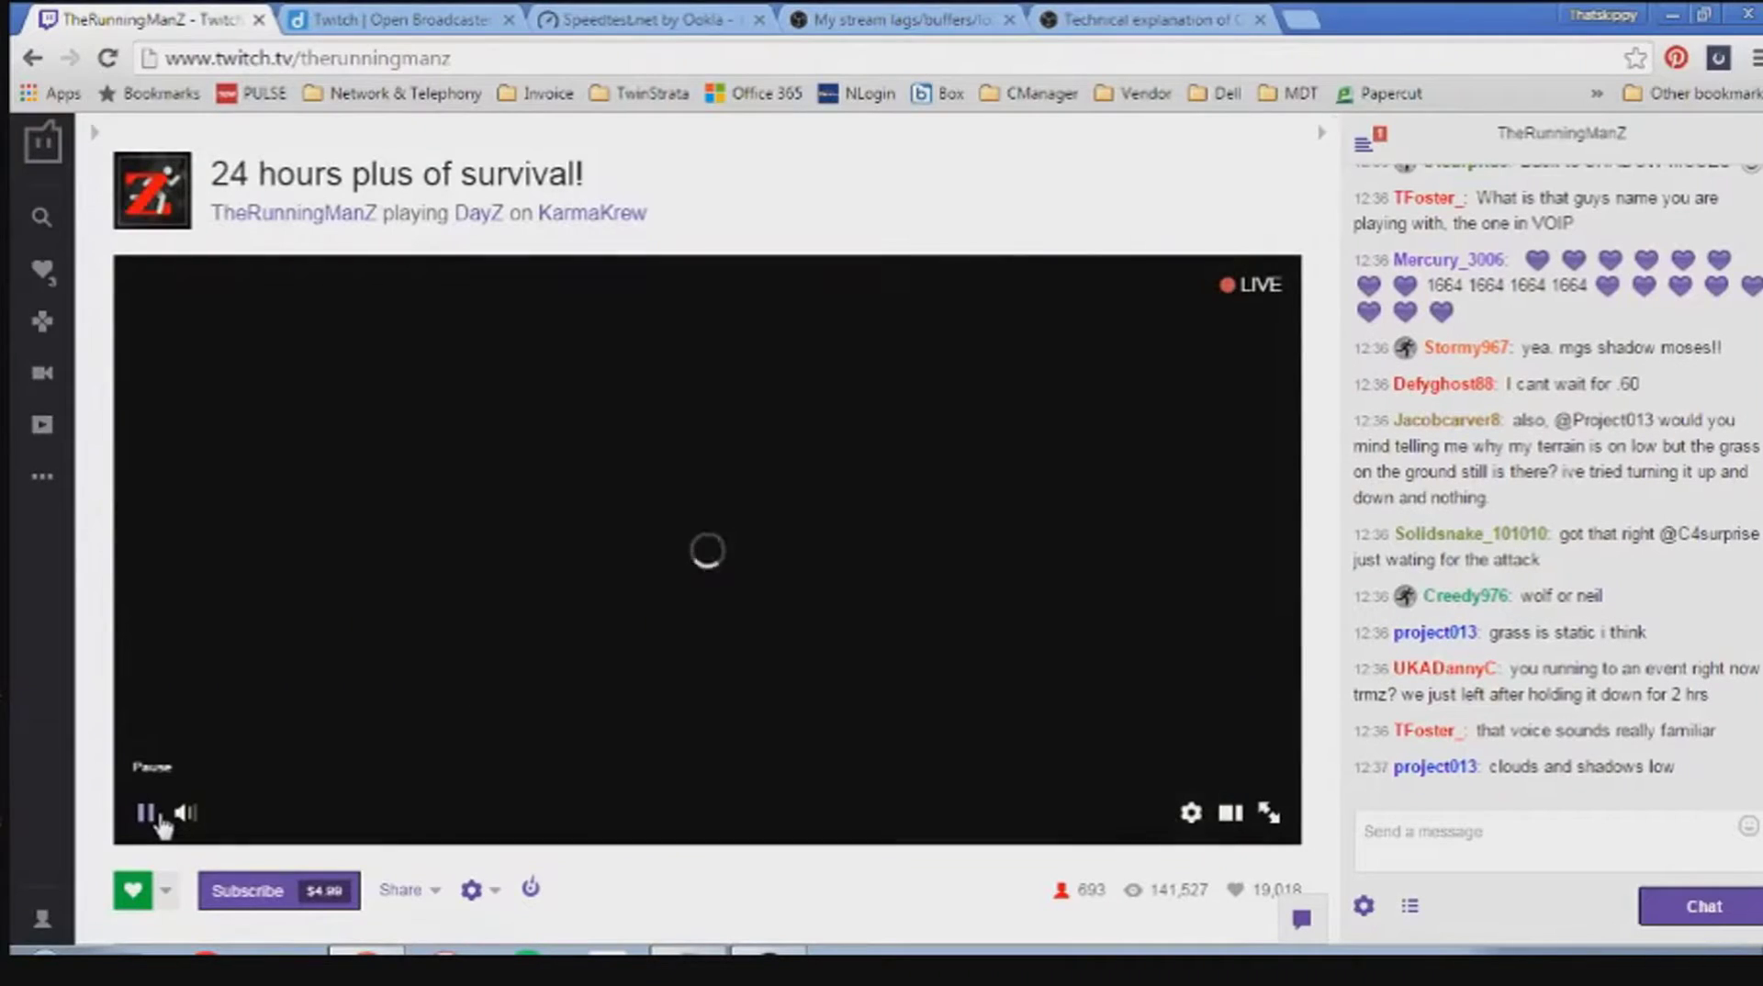